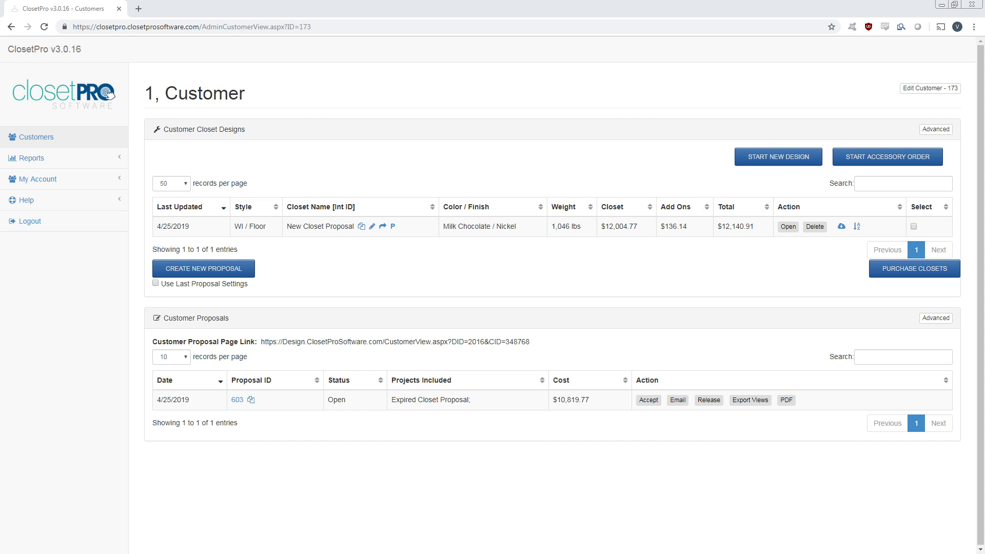
Step: Review the New Closet Proposal wall layouts, then tick its Select checkbox on the customer page
click(788, 226)
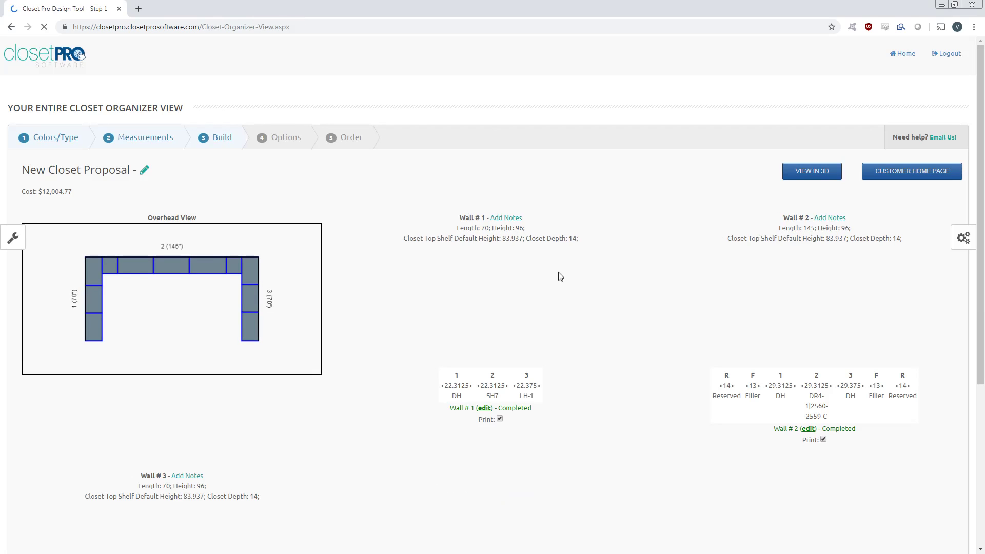
scroll(288, 340, down, 3)
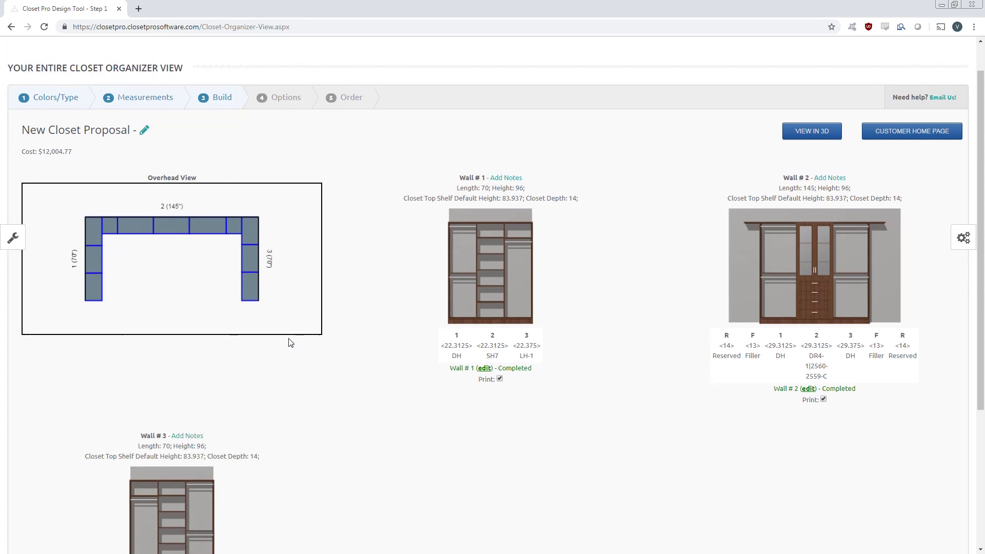
scroll(289, 343, up, 3)
click(867, 175)
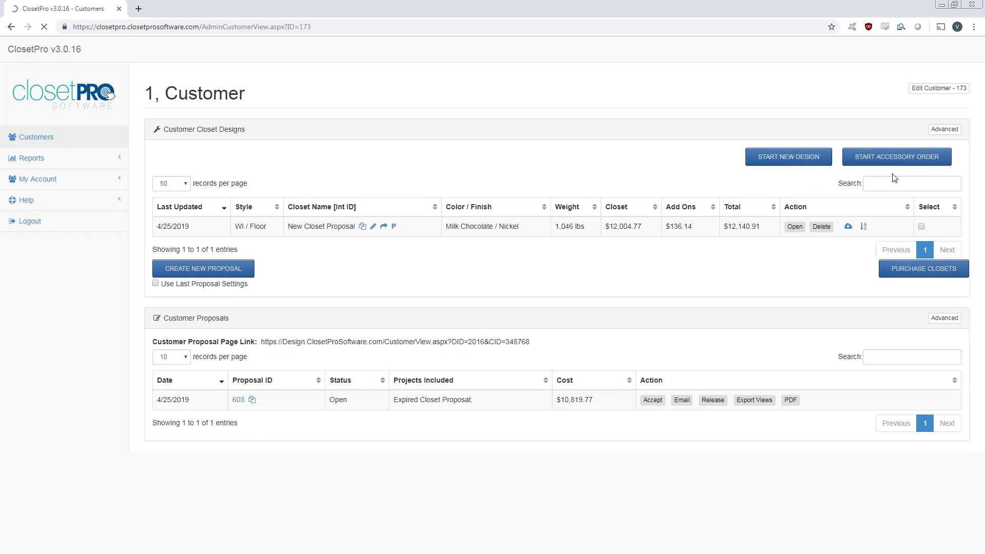
click(914, 228)
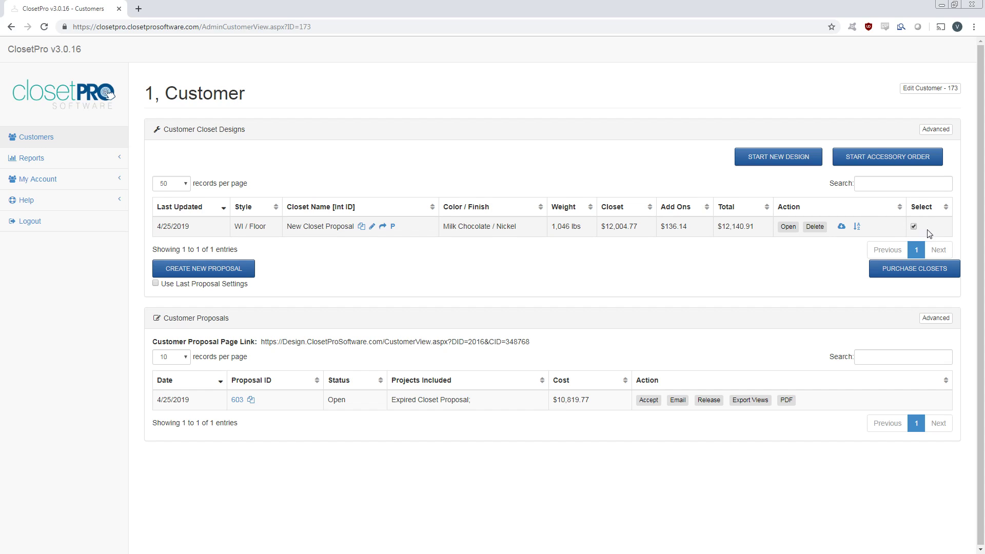
Step: Start a new proposal and add a 'Web Discount 15%' percentage line at -15%
click(248, 271)
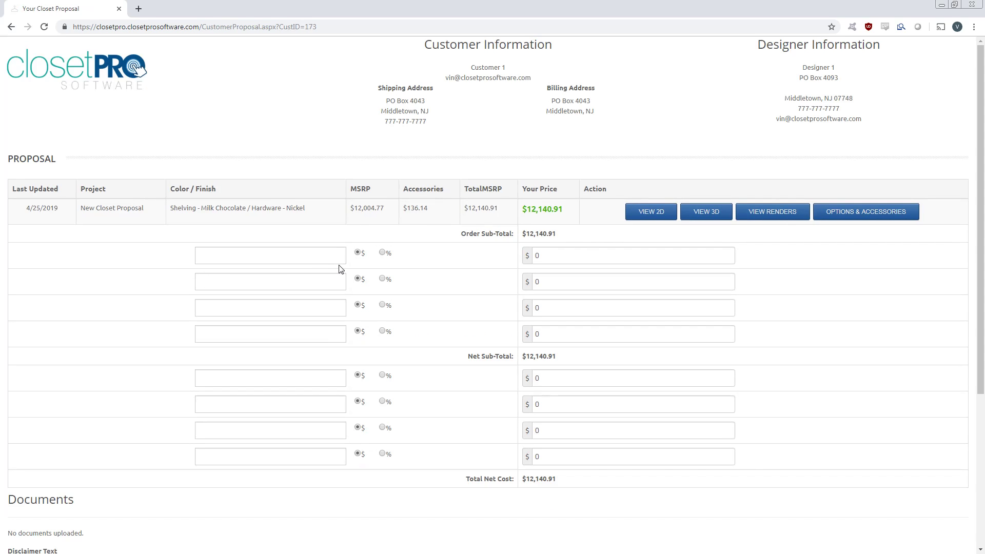
click(382, 253)
click(302, 256)
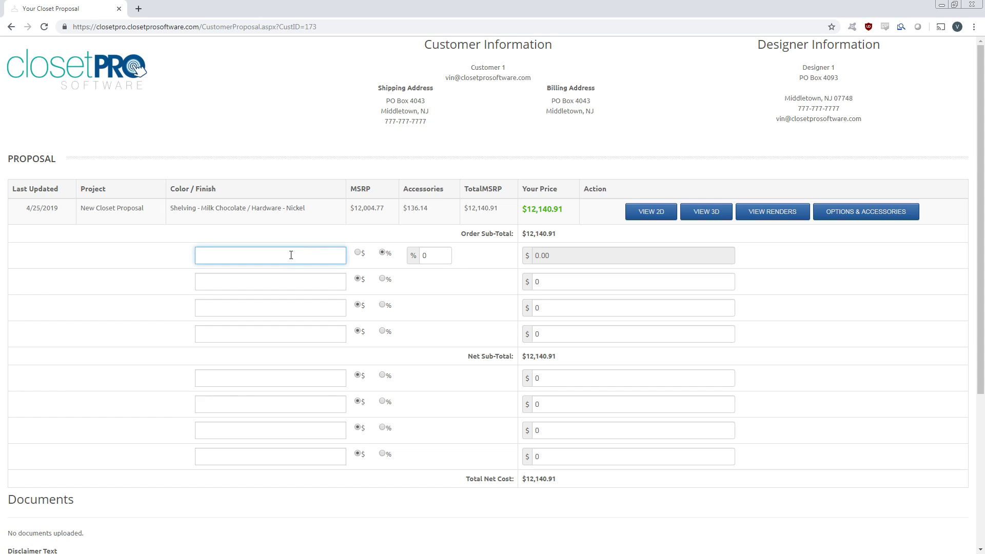
text(Web Discount 15%)
click(436, 256)
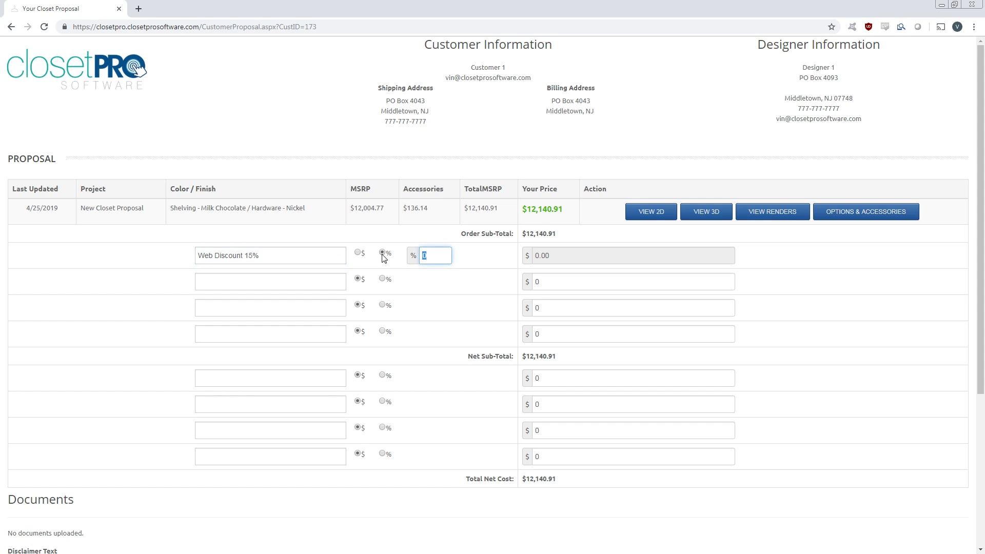
text(-15)
key(Tab)
Step: Add a 'Labor / Installation' charge of $250 below Net Sub-Total, bringing the total to $10,569.77
click(329, 374)
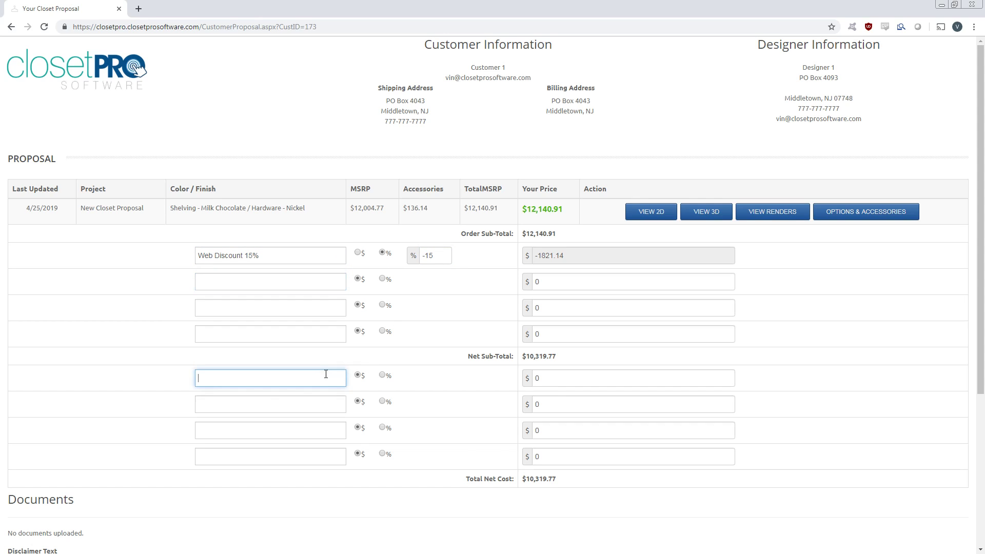
text(Labor)
click(573, 380)
drag(573, 380, 531, 382)
text(2)
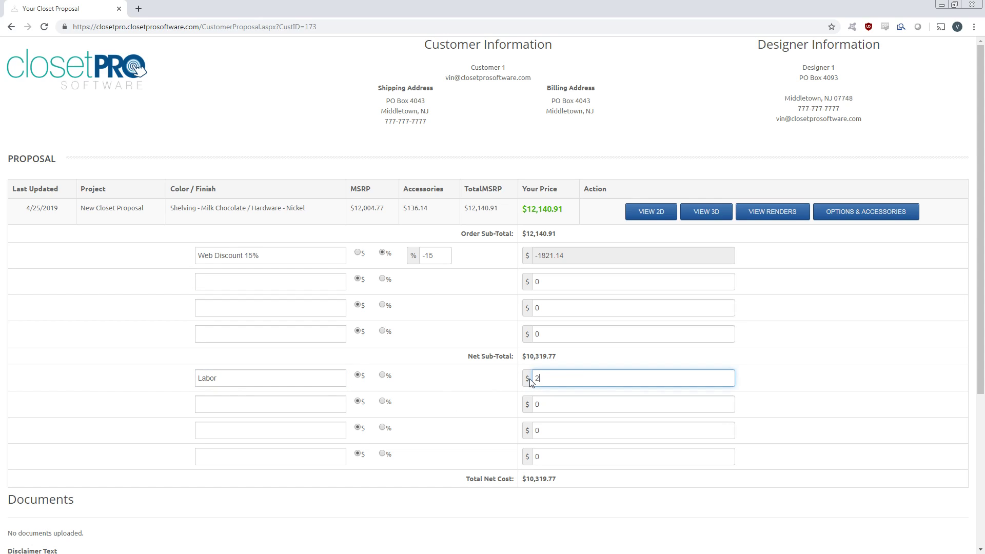
text(50)
click(307, 373)
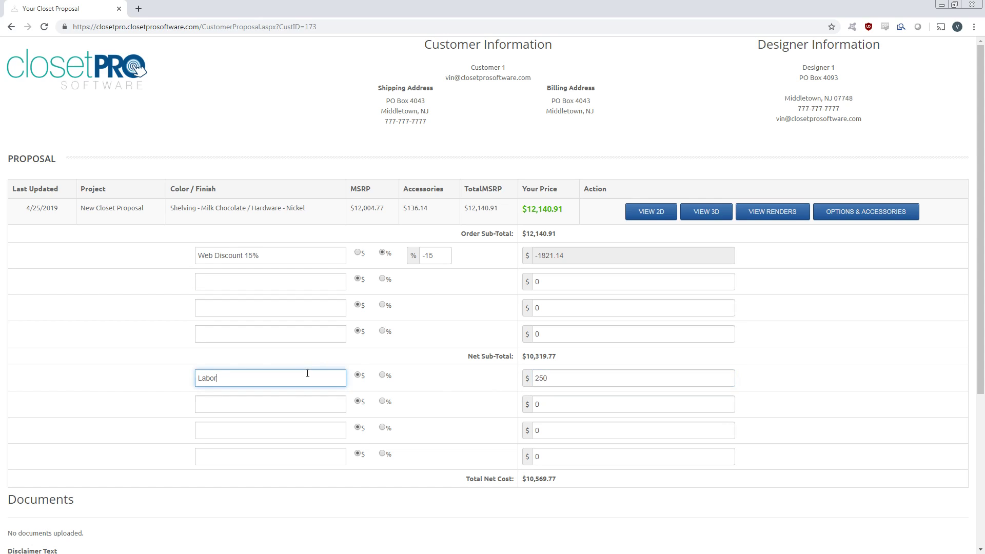
text(nstlaallation)
drag(558, 474, 487, 480)
click(564, 484)
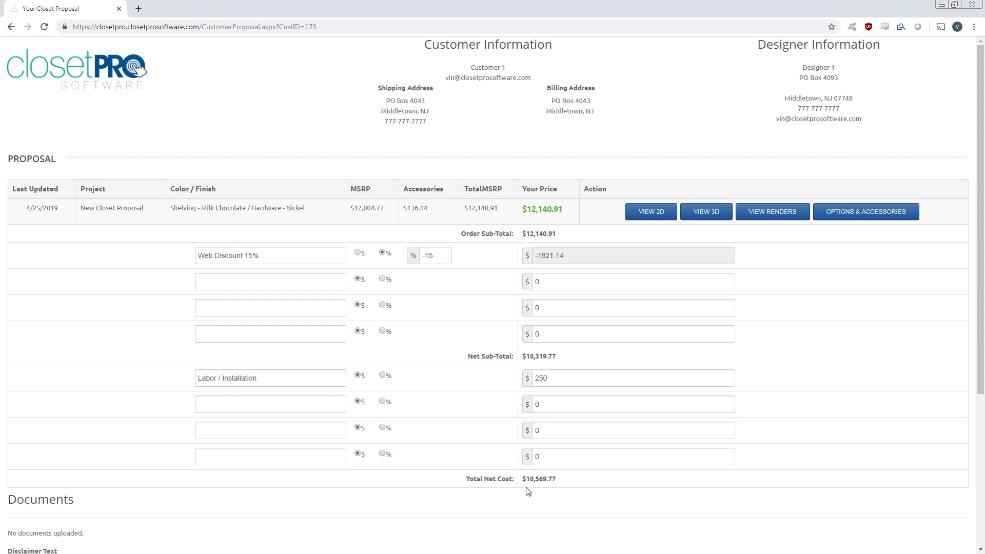
Step: Enter 'Disclaimer Default' as disclaimer text, keep link expiration 5/2/2019, and set Show Render to Yes
scroll(550, 374, down, 4)
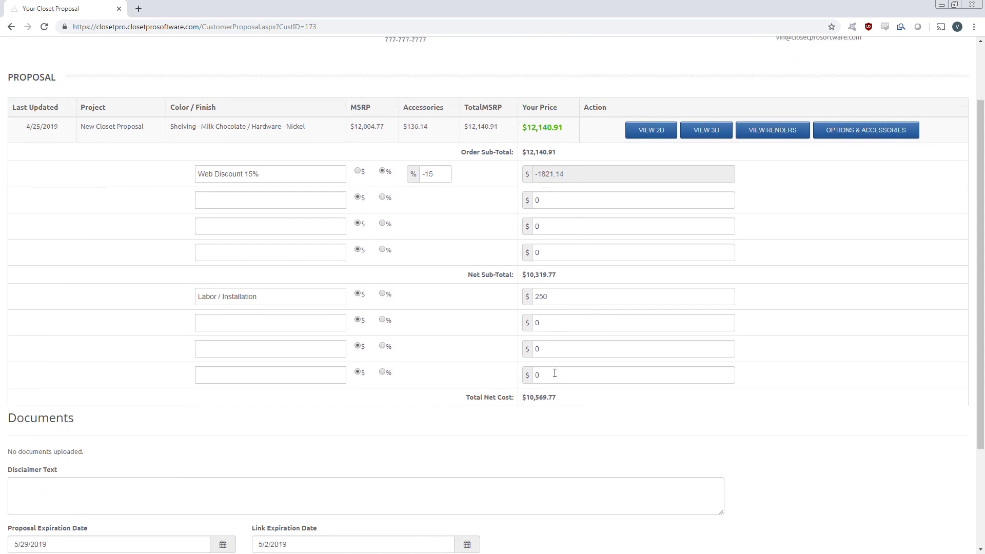
click(264, 356)
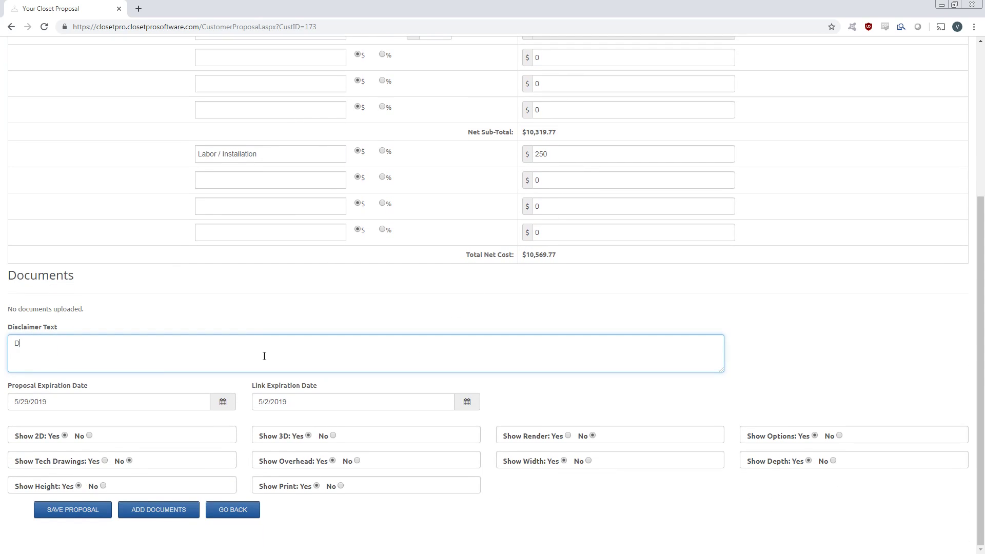
text(Disclaimer Default)
click(294, 403)
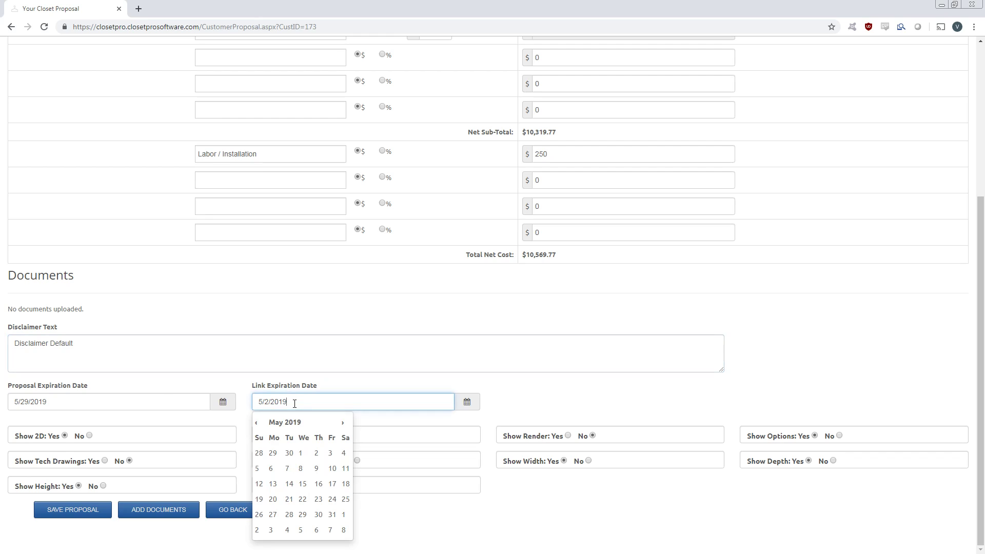
key(Escape)
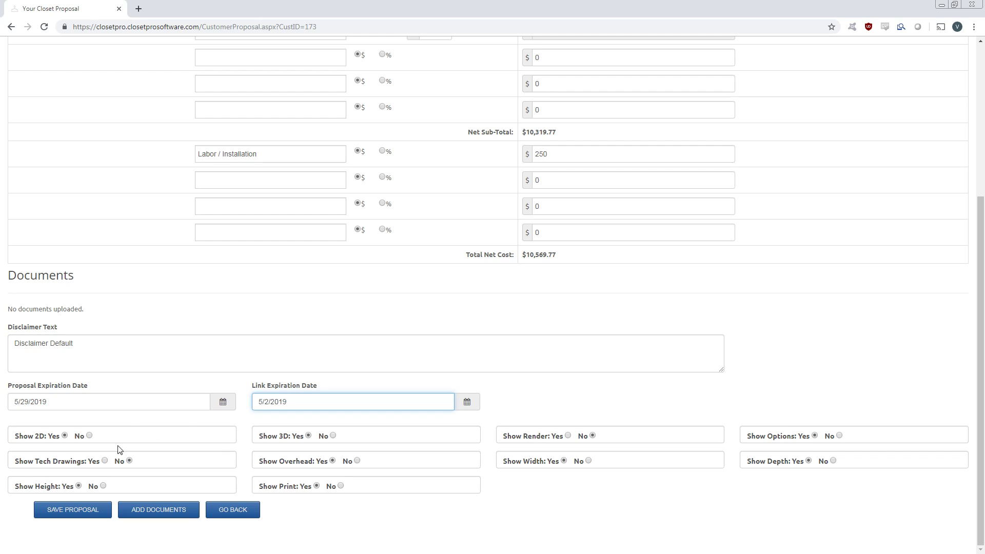
click(568, 435)
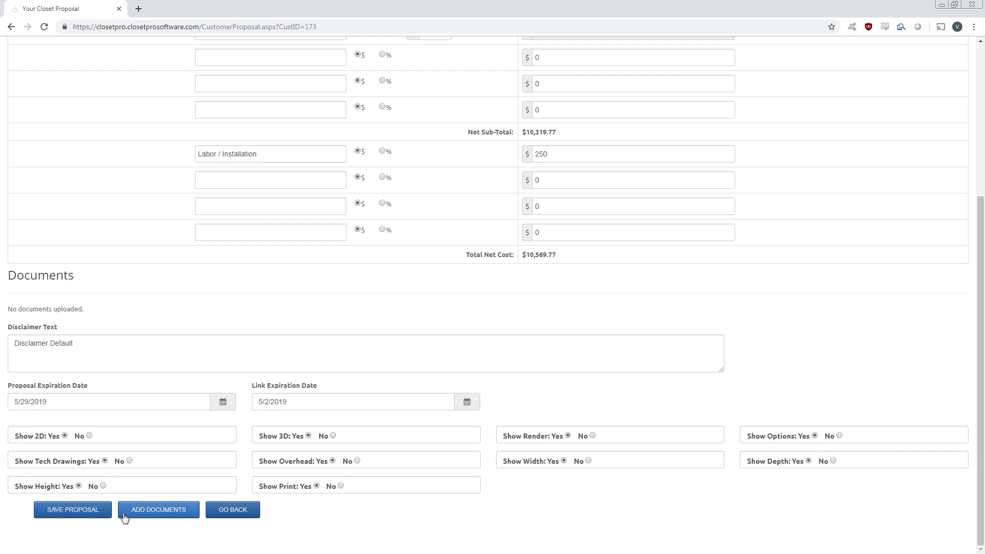
Step: Save the proposal as proposal 610 on the customer page
click(94, 510)
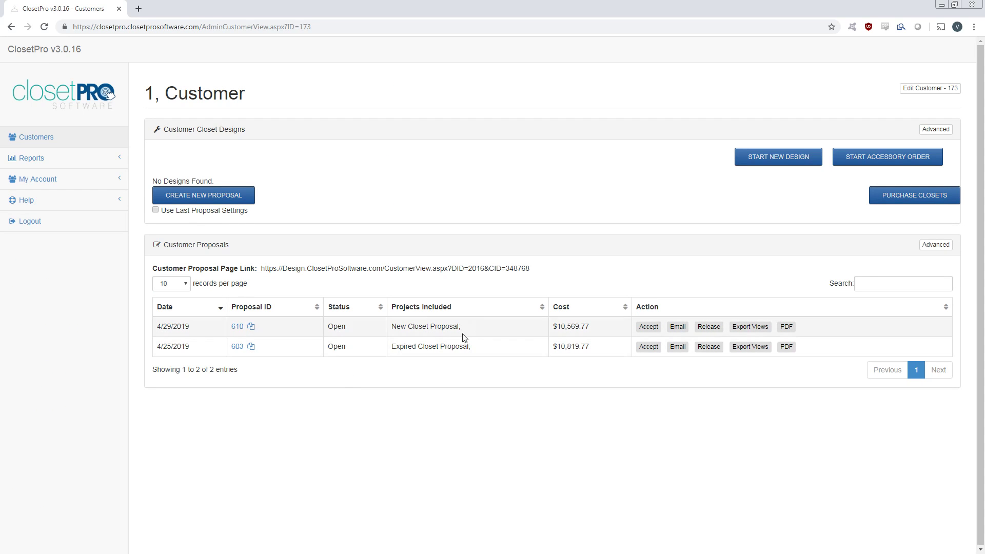
drag(536, 274, 262, 271)
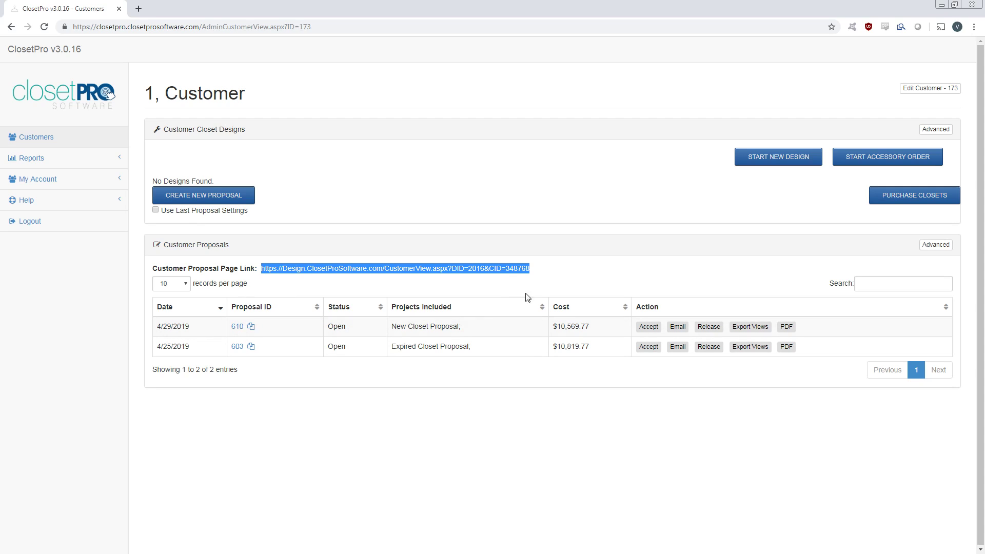
click(552, 274)
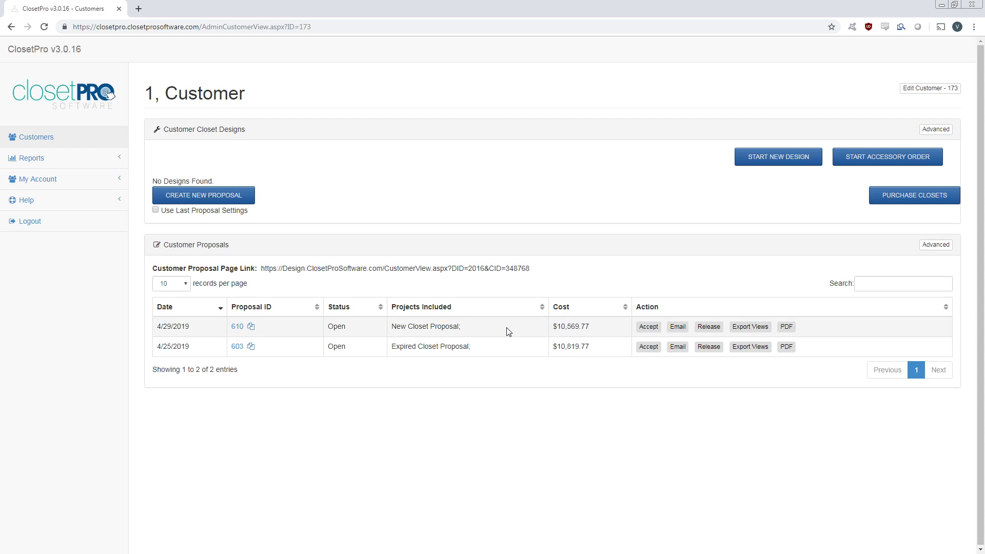
Step: Email proposal 610 to the customer and confirm the success message
click(678, 328)
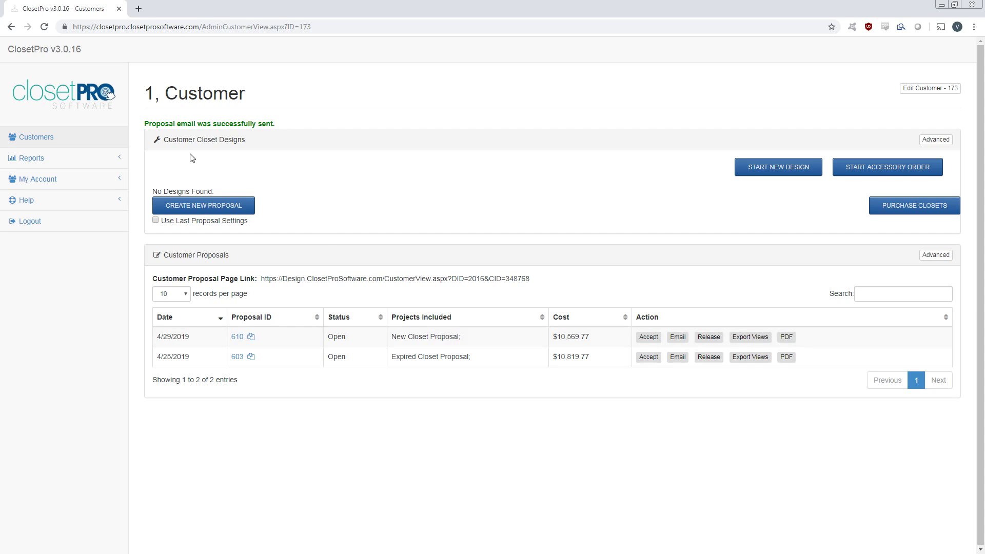
drag(144, 123, 292, 126)
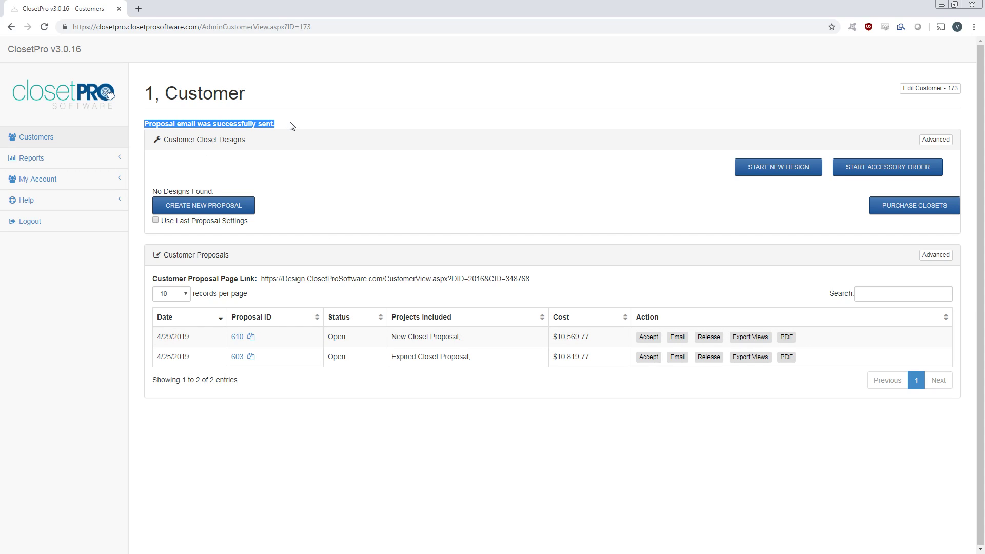
click(292, 126)
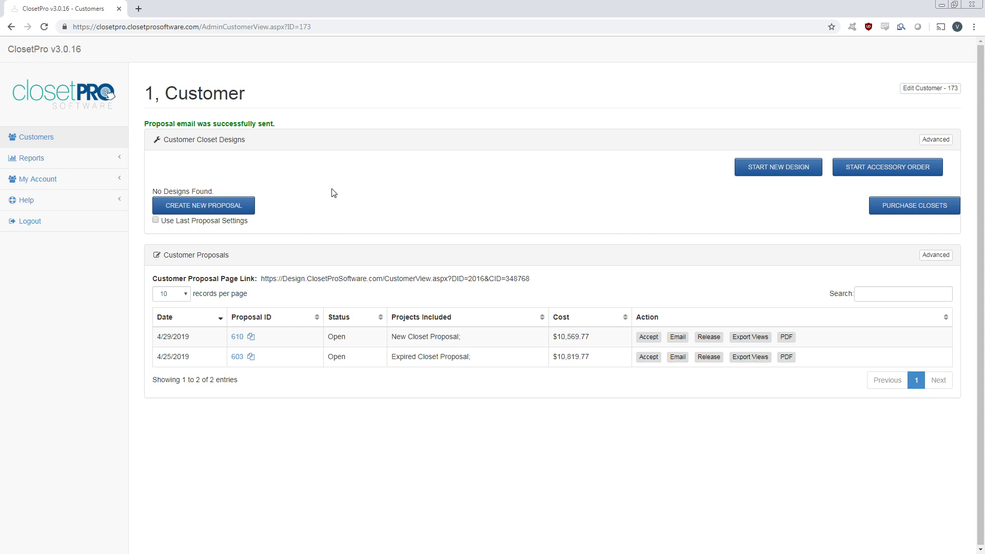
Step: Generate the PDF files for proposal 610 using the default Create Proposal options
click(784, 338)
click(784, 339)
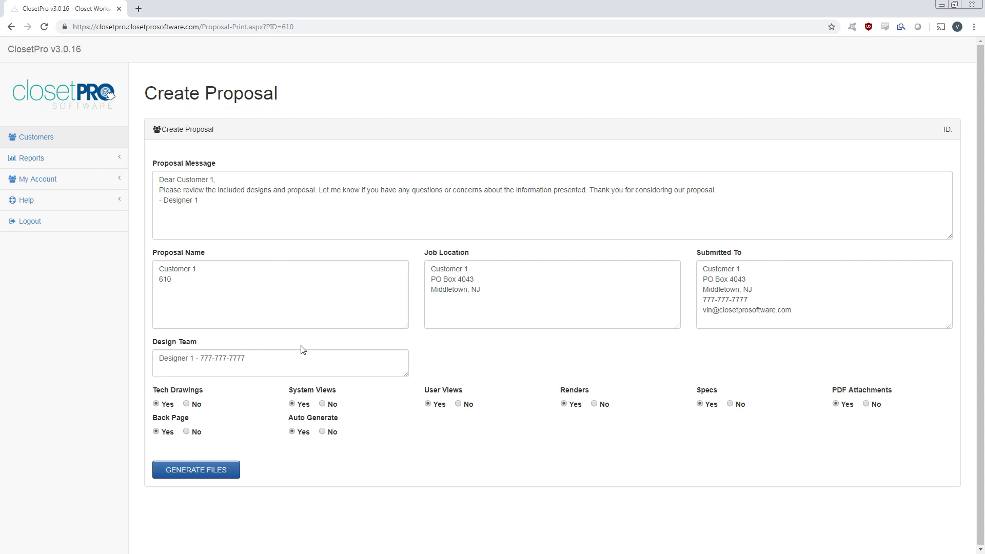
click(200, 470)
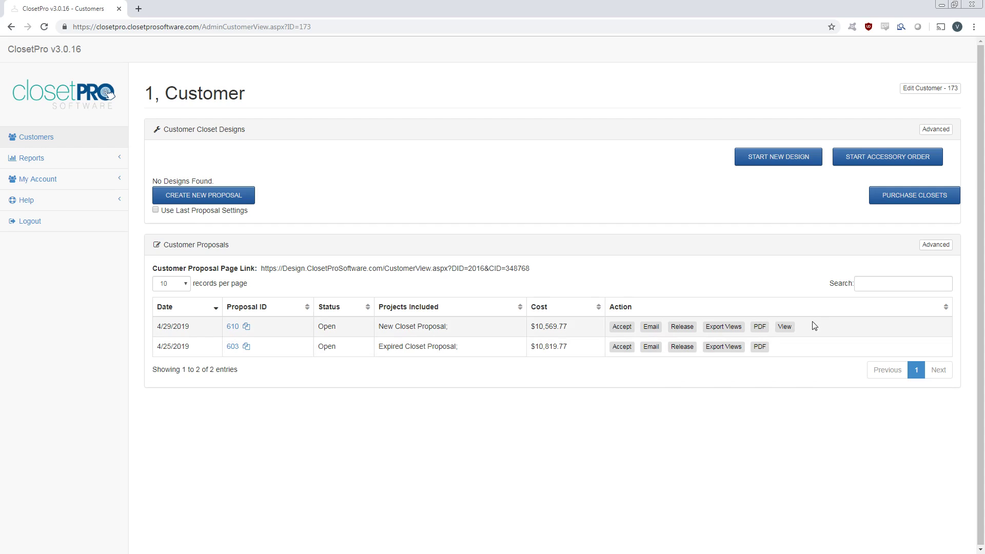
Step: Open Prop-610.pdf and scroll through all 16 pages down to the $10,569.77 summary
click(783, 329)
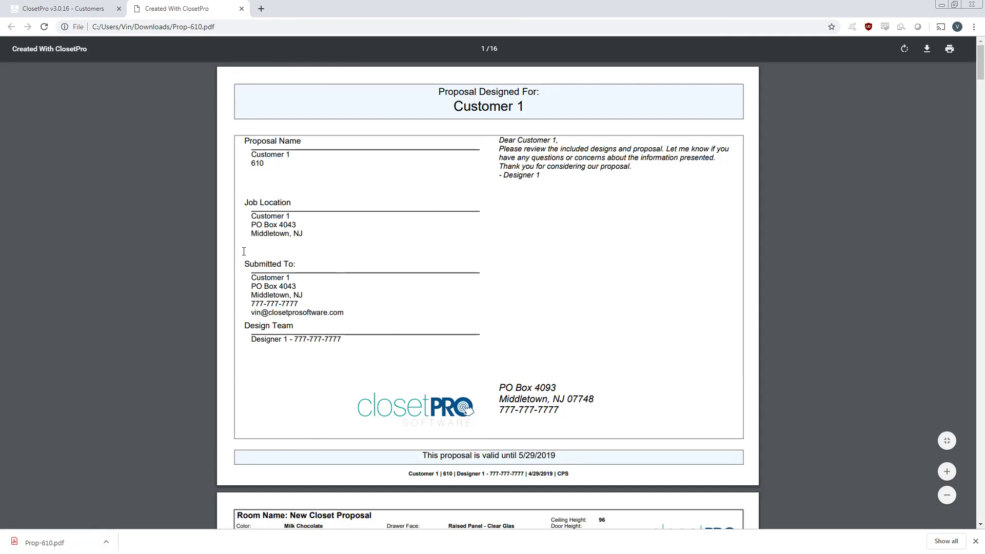
scroll(541, 265, down, 4)
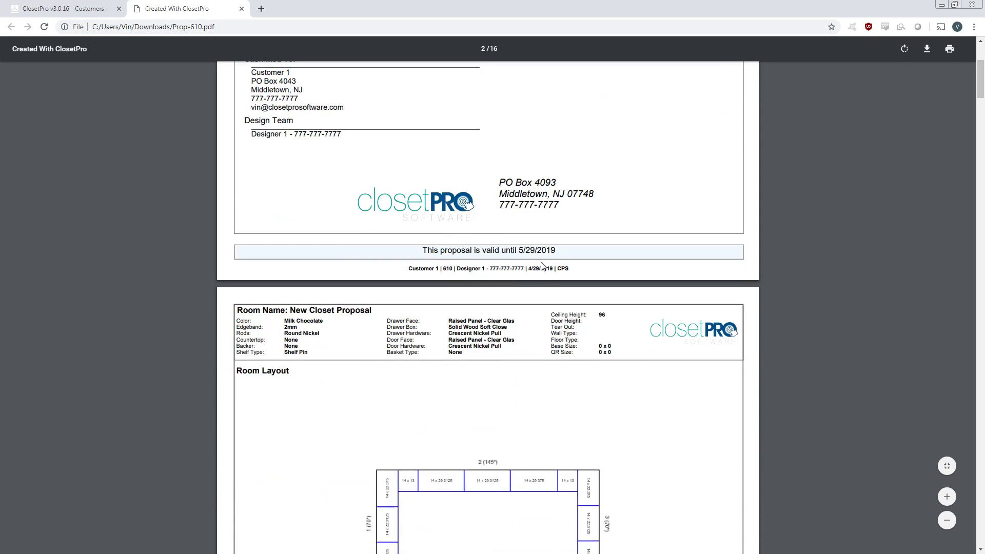
scroll(541, 266, down, 14)
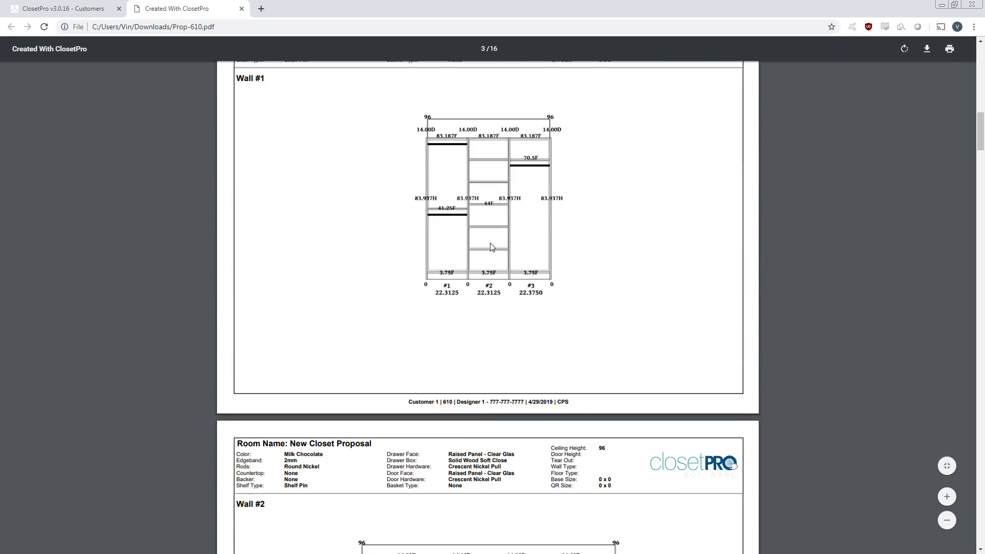
scroll(489, 247, down, 15)
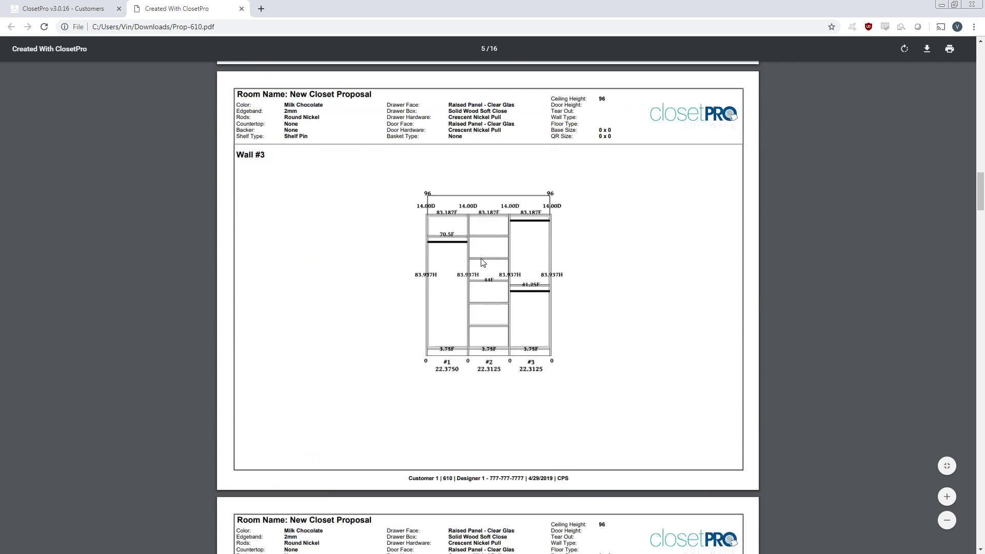
scroll(482, 262, down, 12)
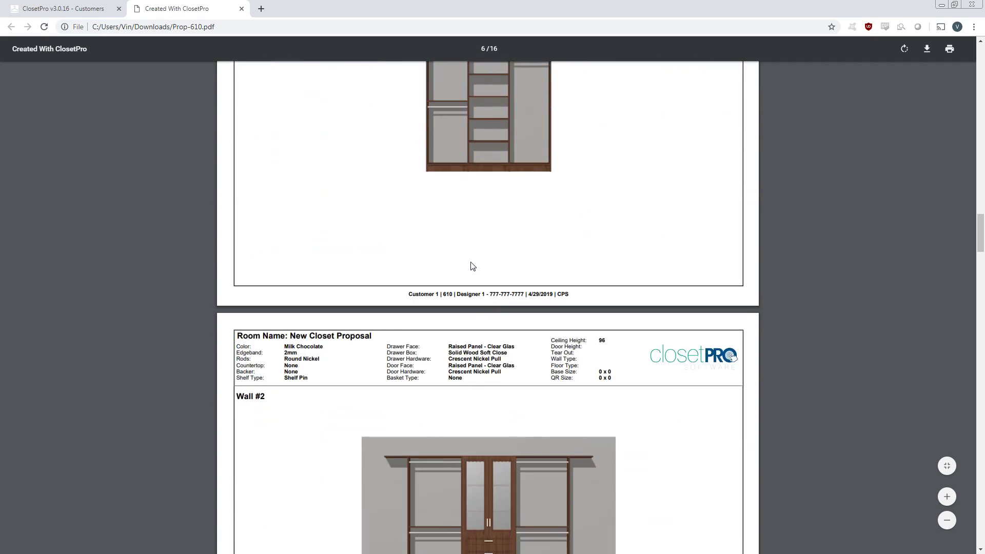
scroll(477, 288, down, 14)
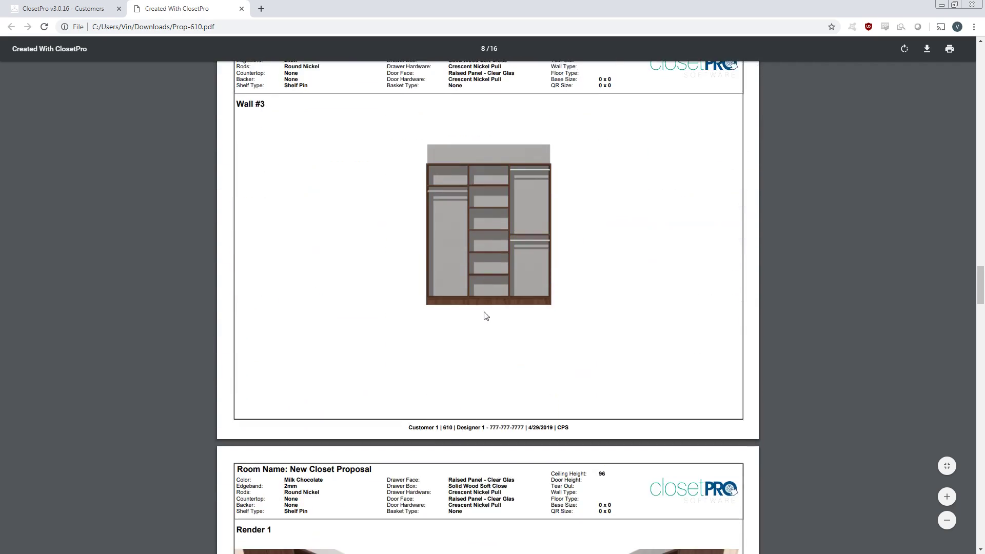
scroll(487, 315, down, 9)
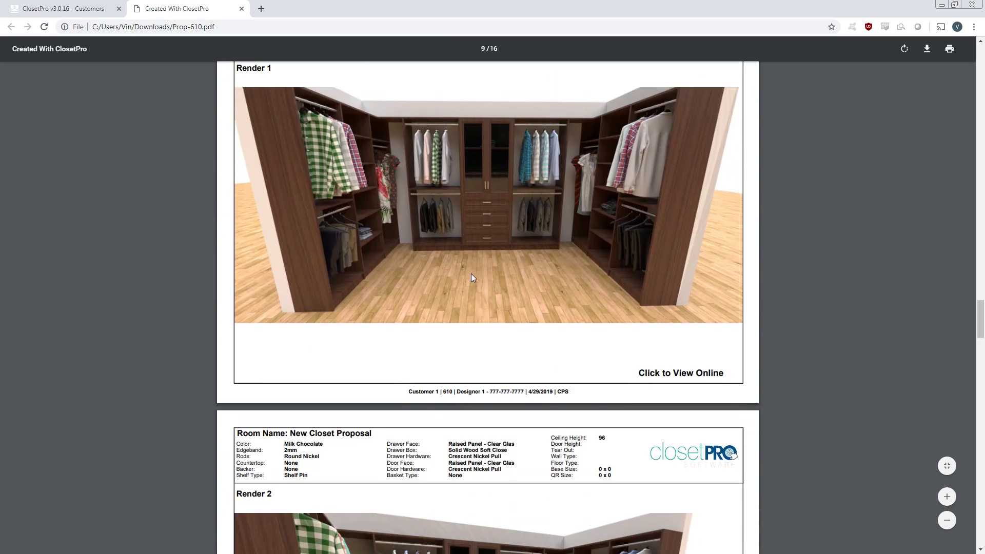
scroll(472, 277, down, 15)
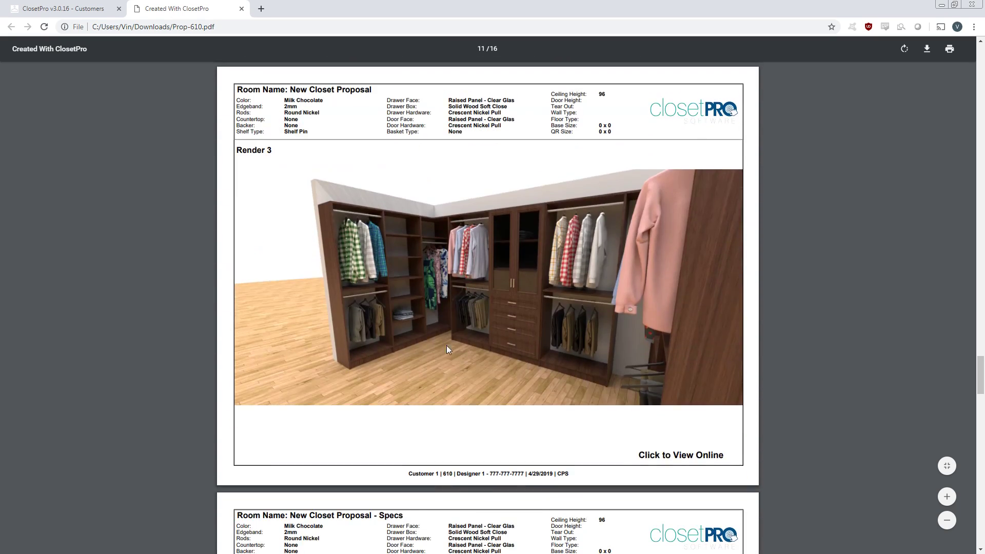
scroll(446, 346, down, 3)
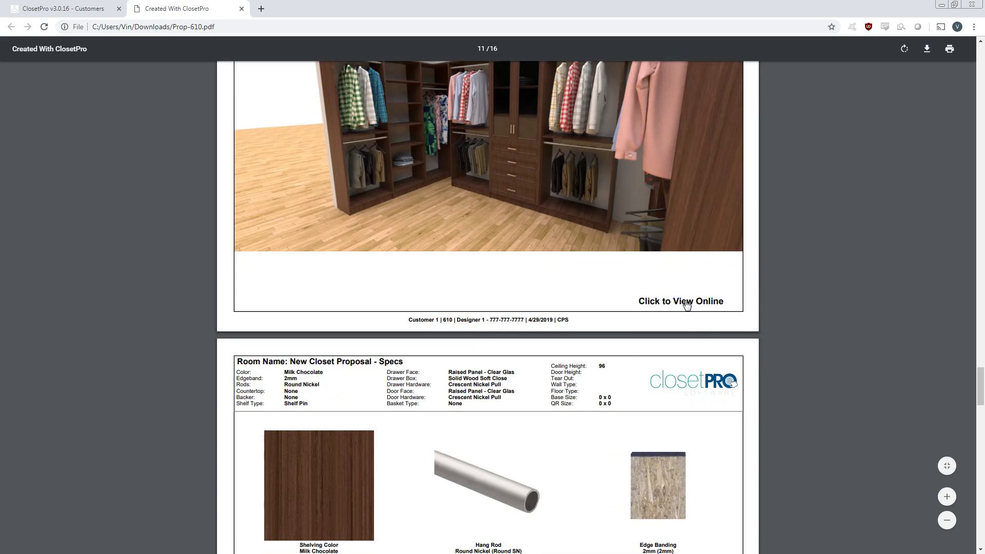
scroll(521, 273, down, 5)
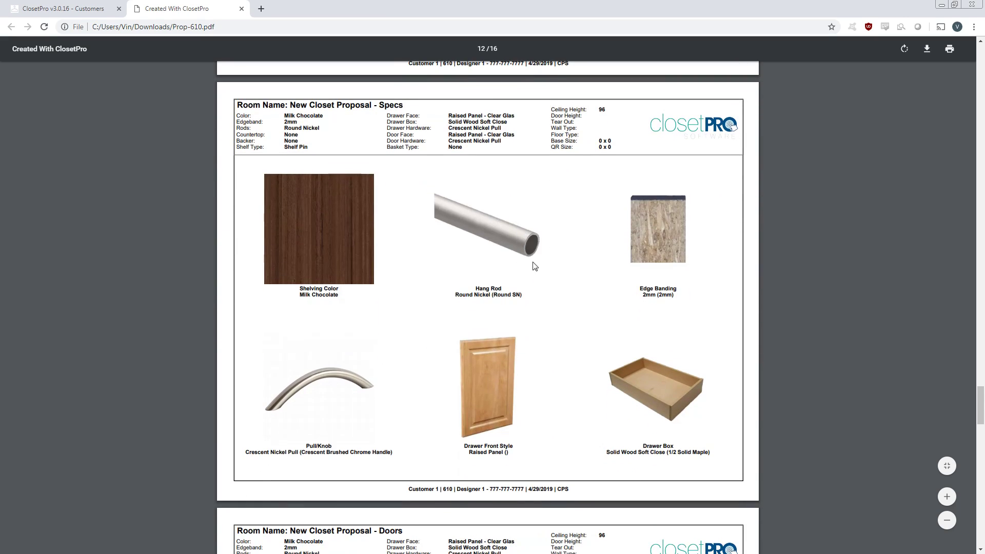
scroll(395, 275, down, 3)
scroll(410, 288, down, 8)
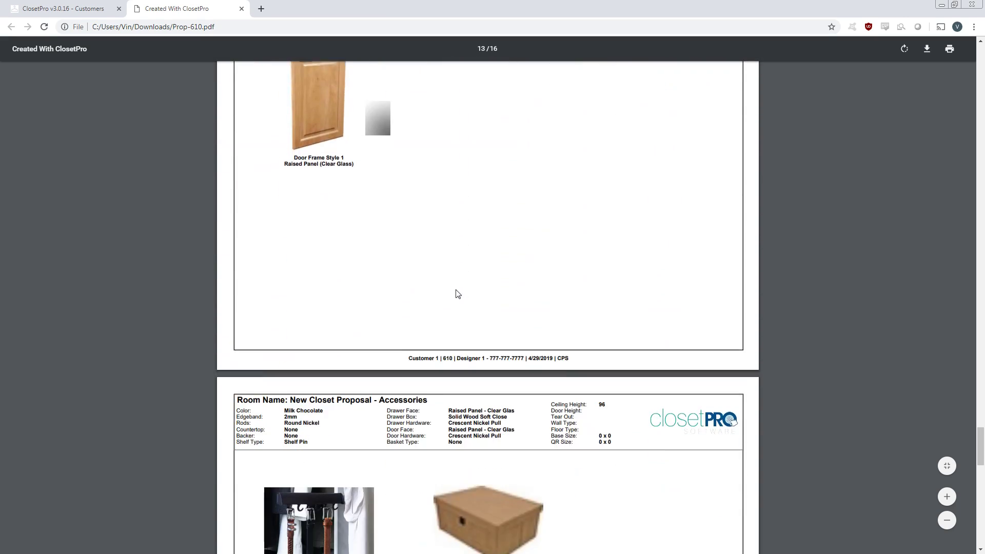
scroll(458, 294, down, 1)
scroll(431, 280, up, 2)
scroll(397, 307, down, 4)
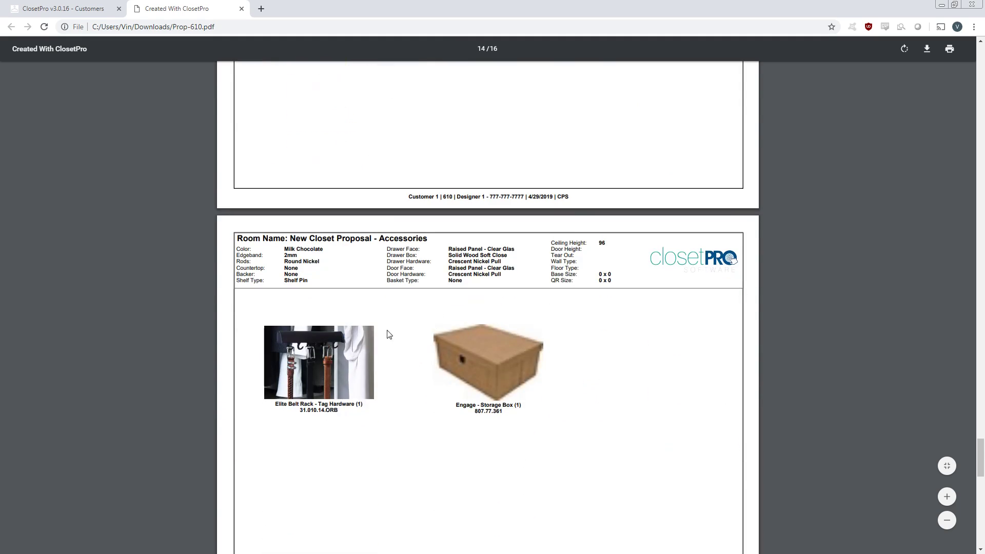
scroll(430, 370, down, 2)
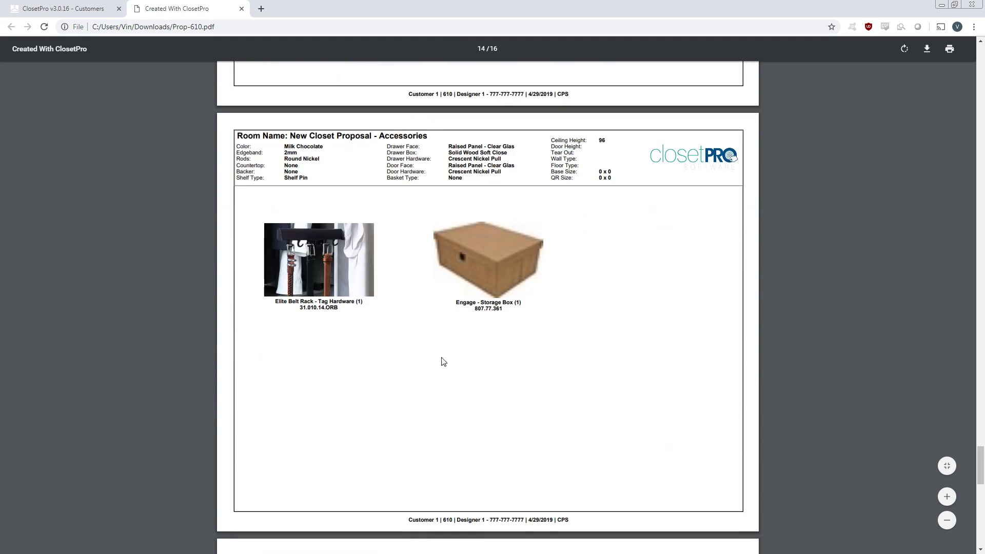
scroll(435, 352, down, 10)
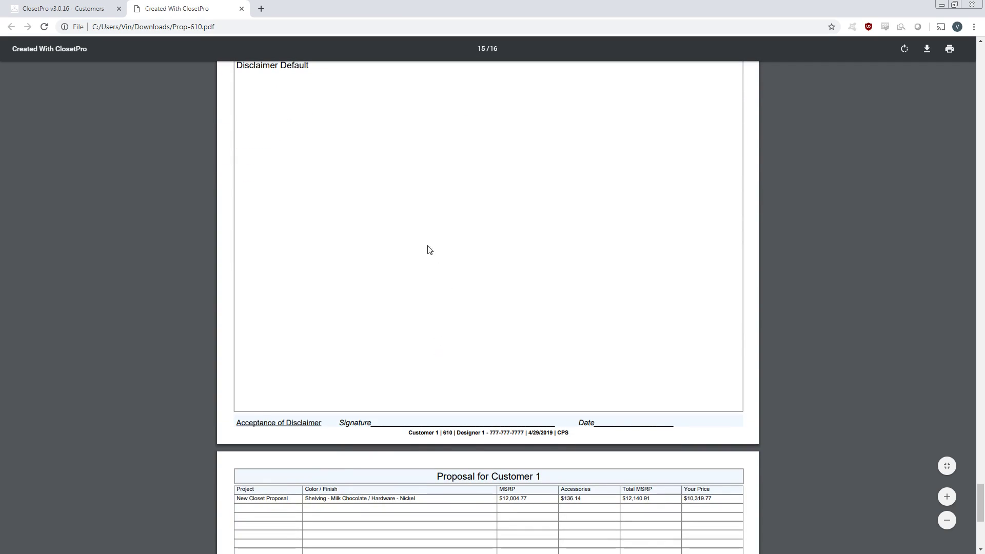
scroll(390, 225, up, 2)
scroll(441, 316, down, 3)
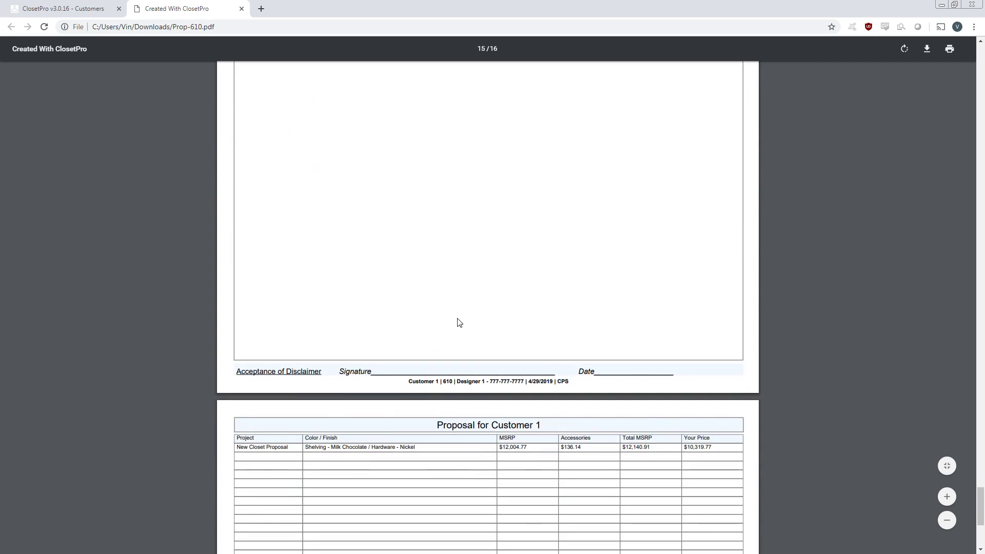
scroll(462, 324, down, 5)
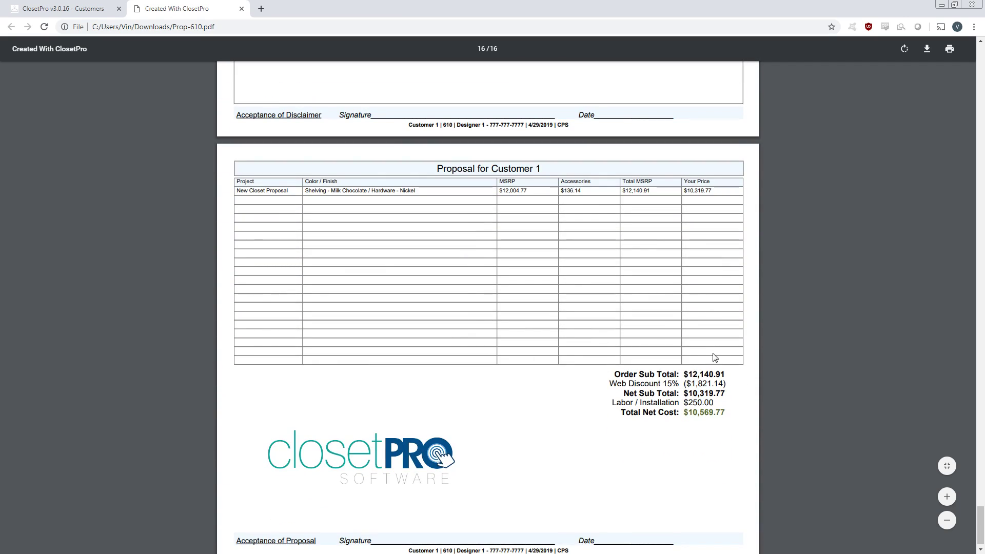
scroll(659, 368, down, 1)
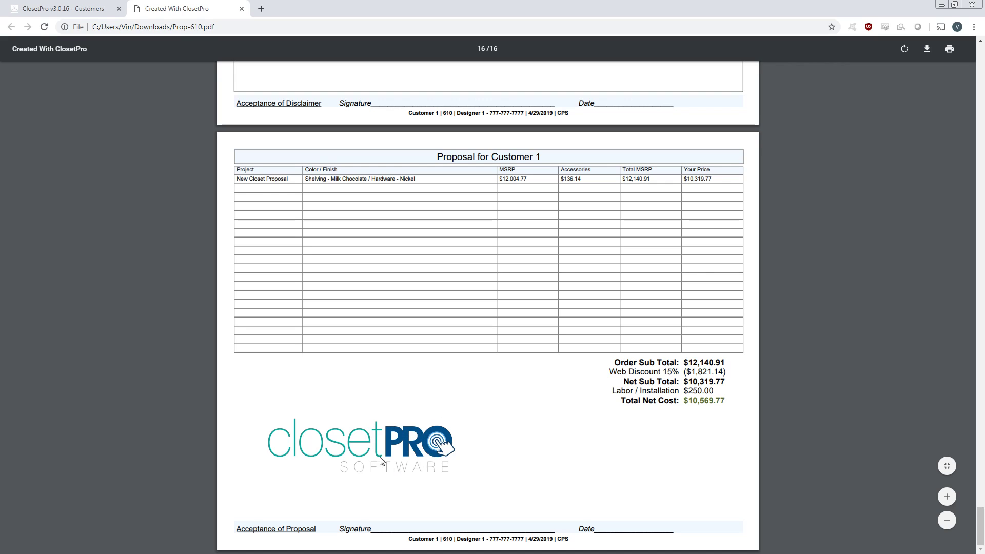
Step: Close the proposal PDF and check the expired proposal notice in the customer portal
click(242, 9)
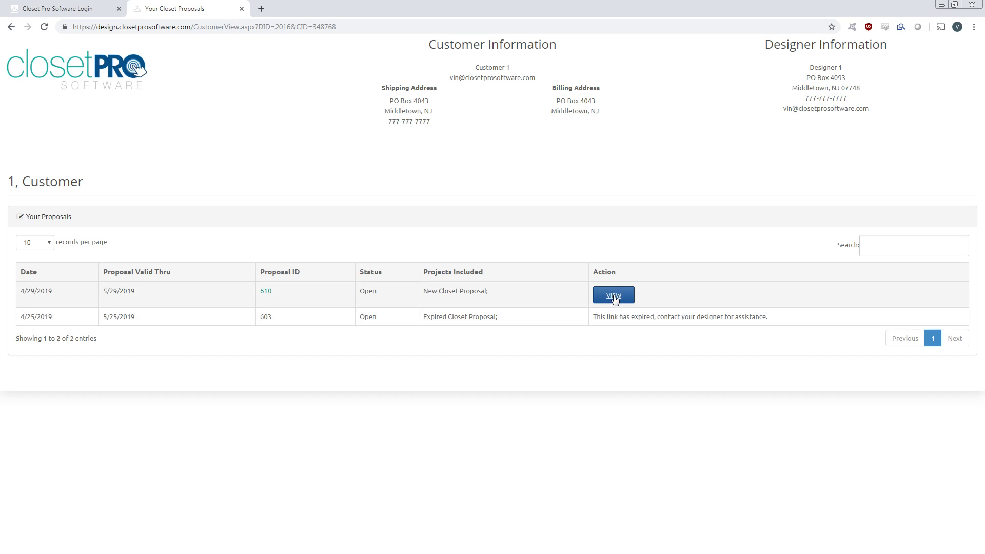
mouse_move(770, 324)
mouse_down()
mouse_move(599, 322)
mouse_move(777, 325)
mouse_up()
click(598, 318)
click(785, 324)
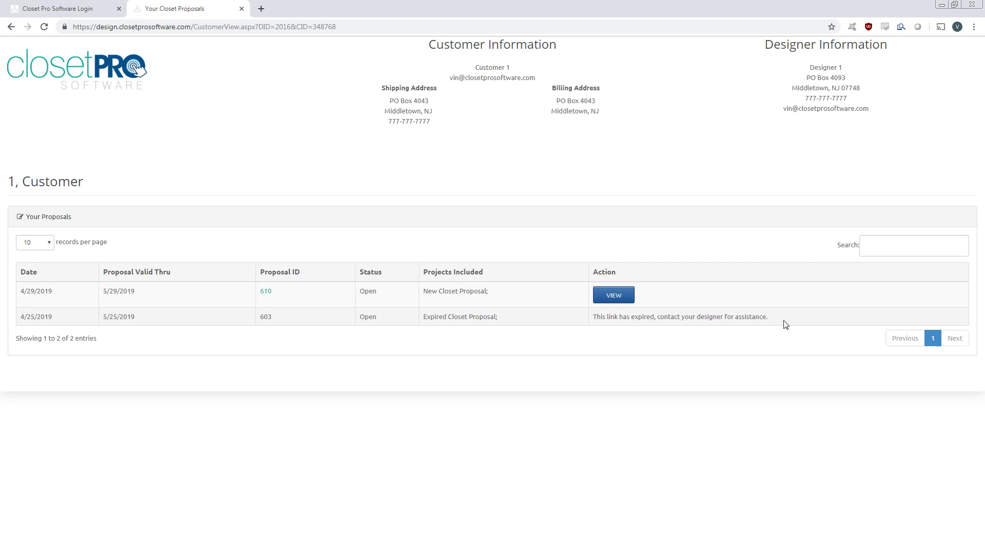
Step: View proposal 610 and its renders as the customer, then return to the proposals list
click(614, 297)
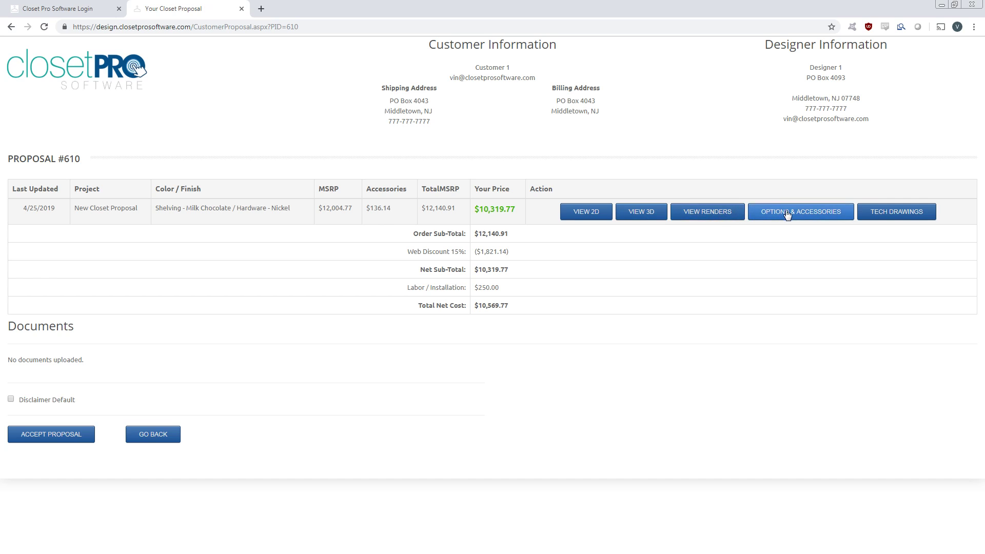
click(724, 213)
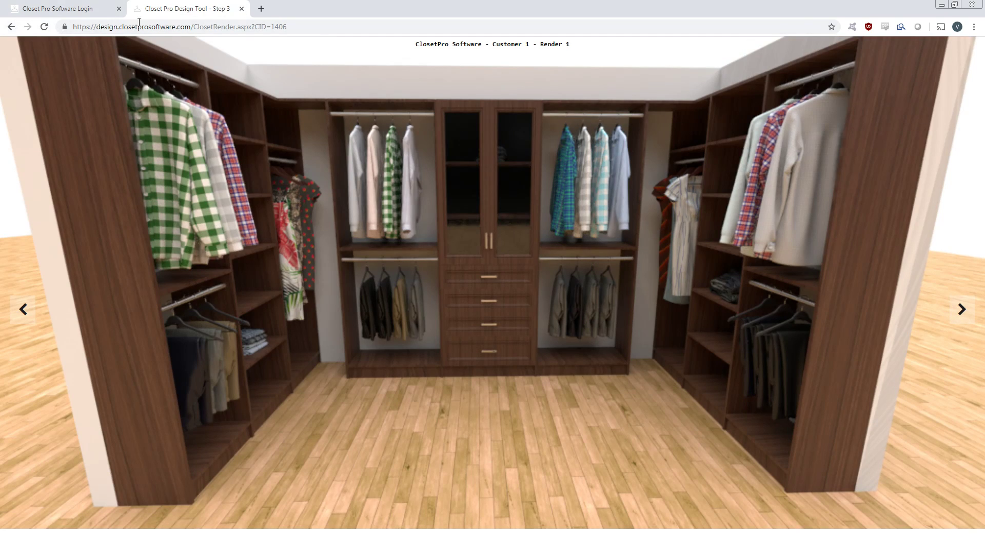
click(11, 26)
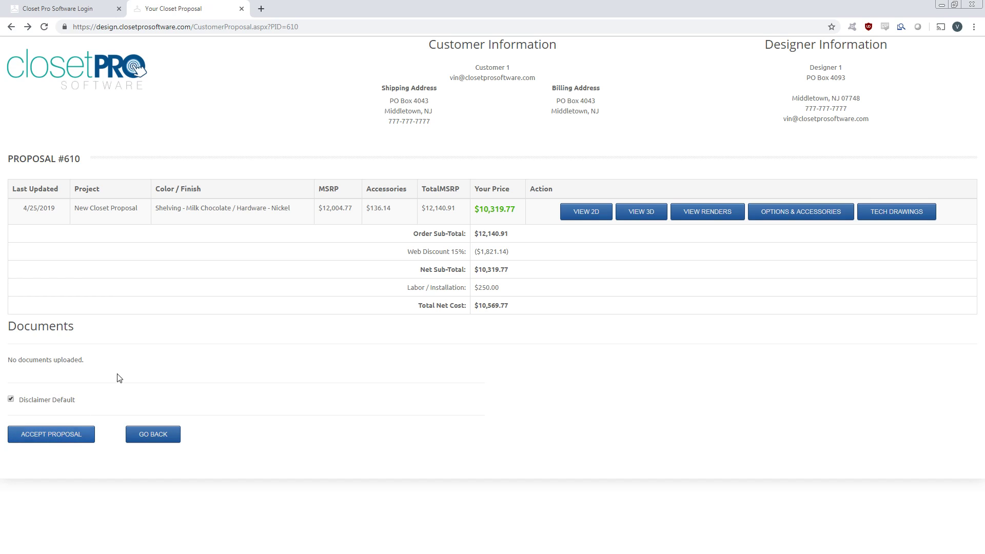
click(146, 435)
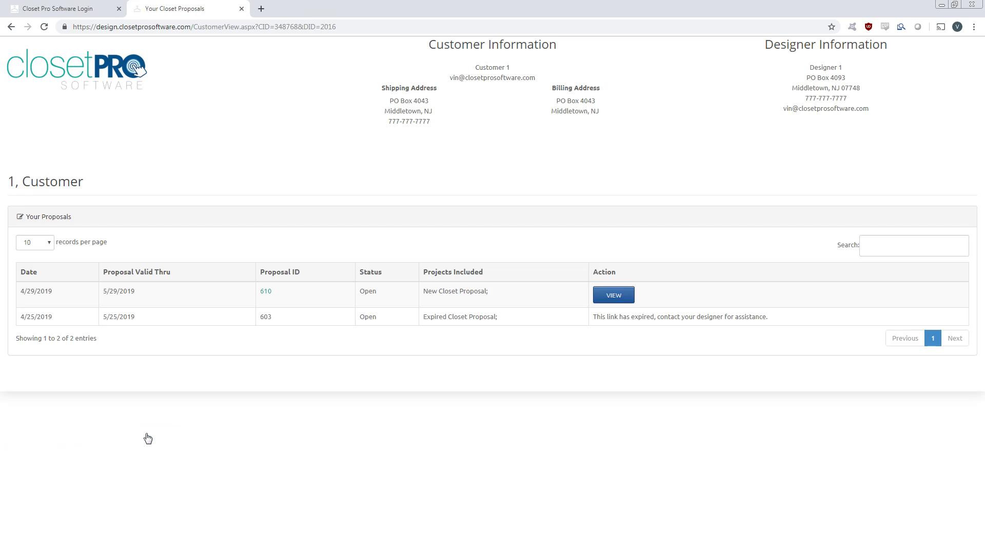
Step: Log in with the account e-mail and password, then open the '1, Customer' page
click(77, 9)
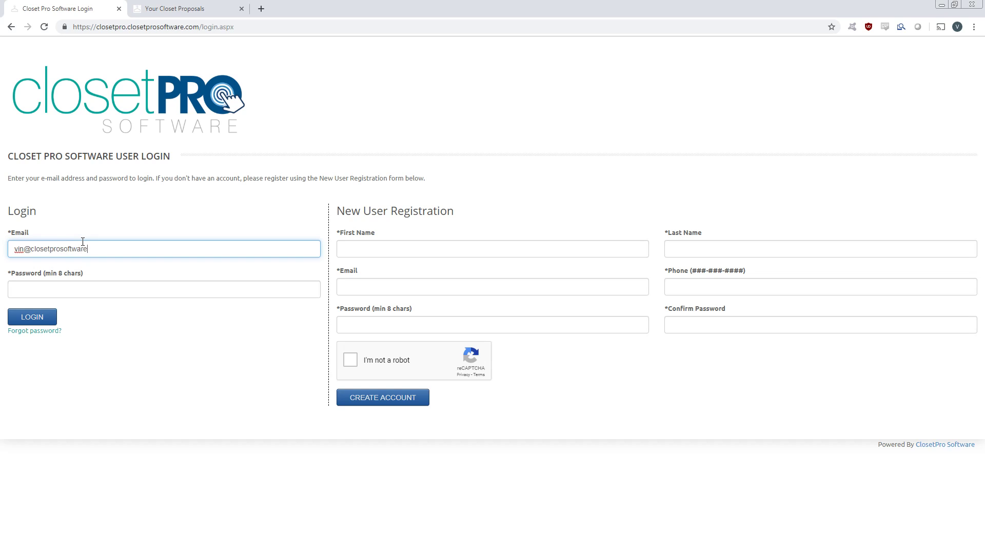
text(.com)
key(Tab)
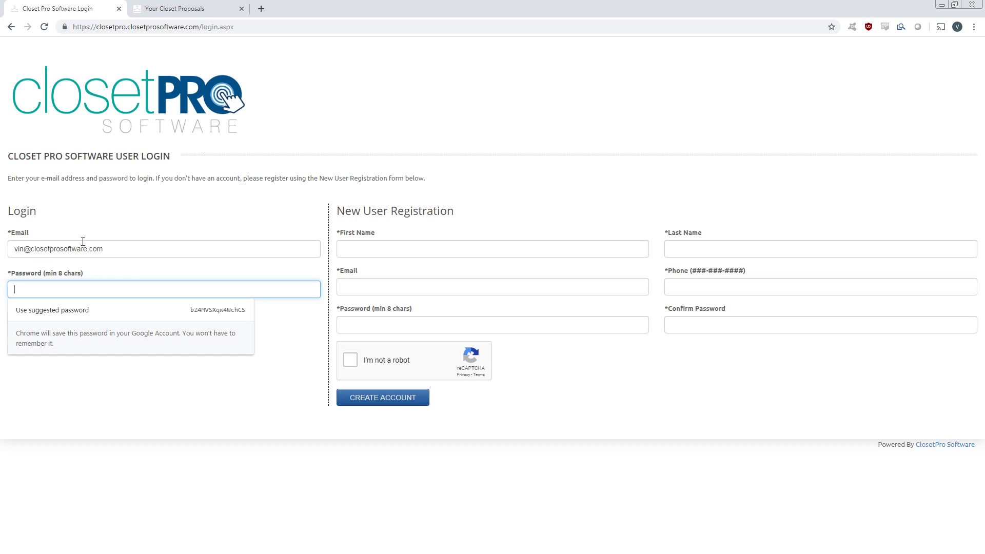
text(••••••••)
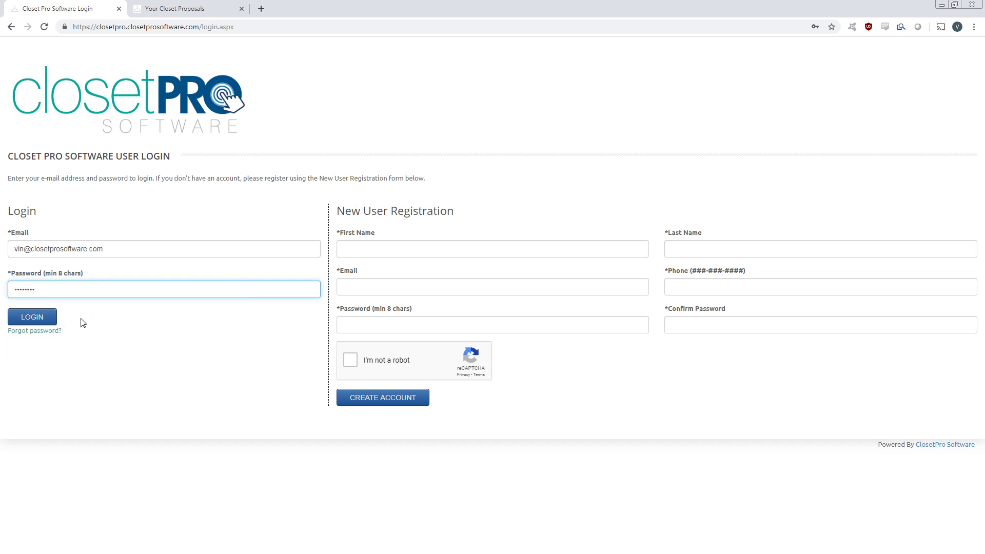
click(37, 315)
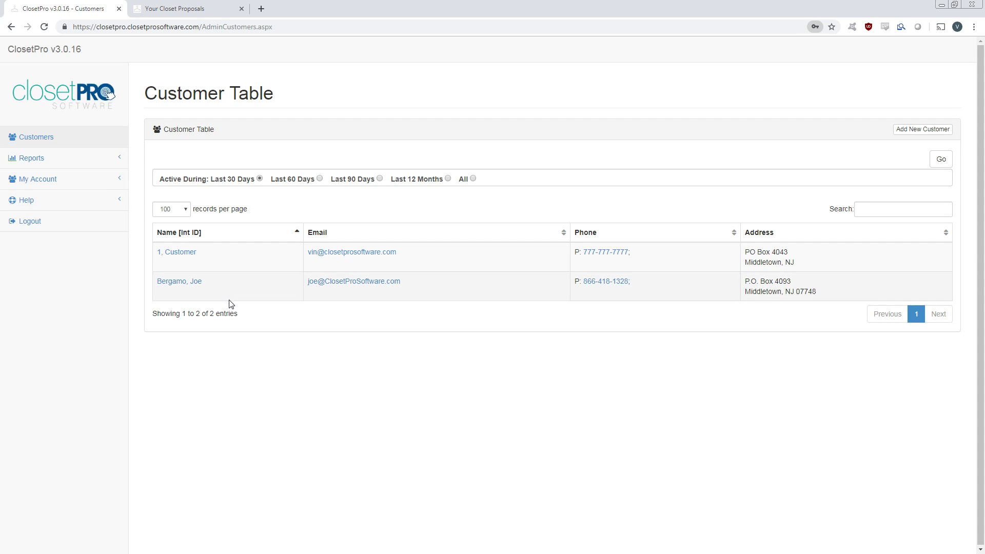
click(176, 253)
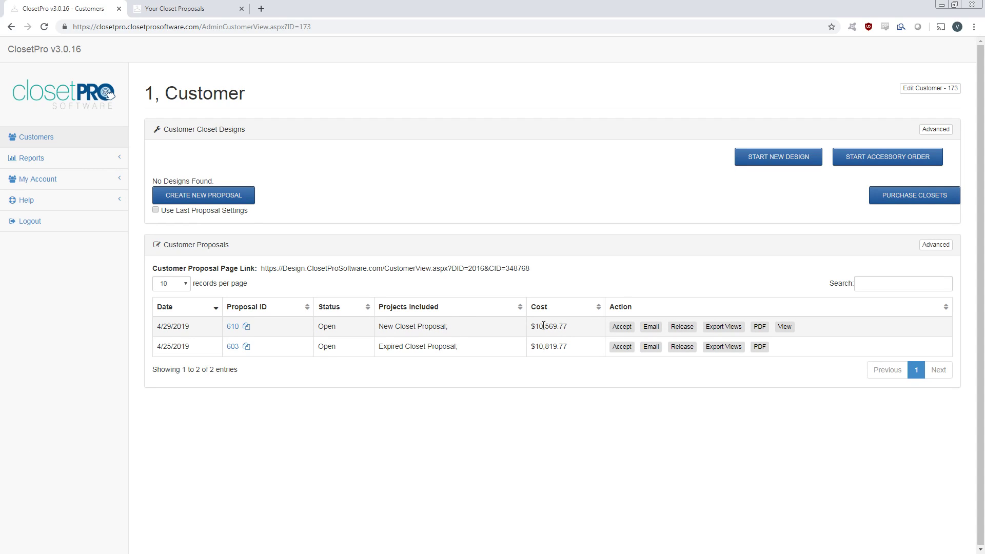
Step: Clone proposal 610 into a new design named 'New Closet Proposal 2'
click(247, 326)
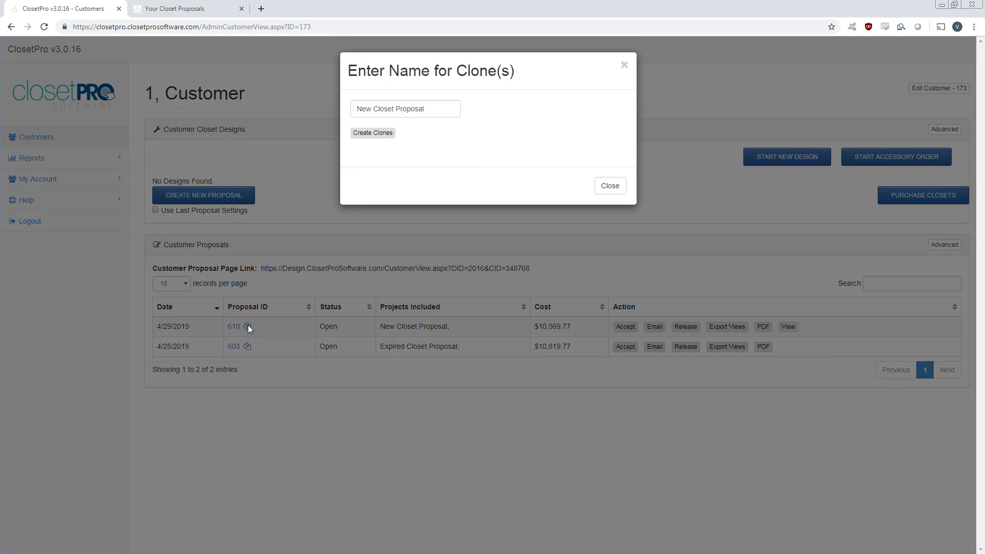
click(437, 111)
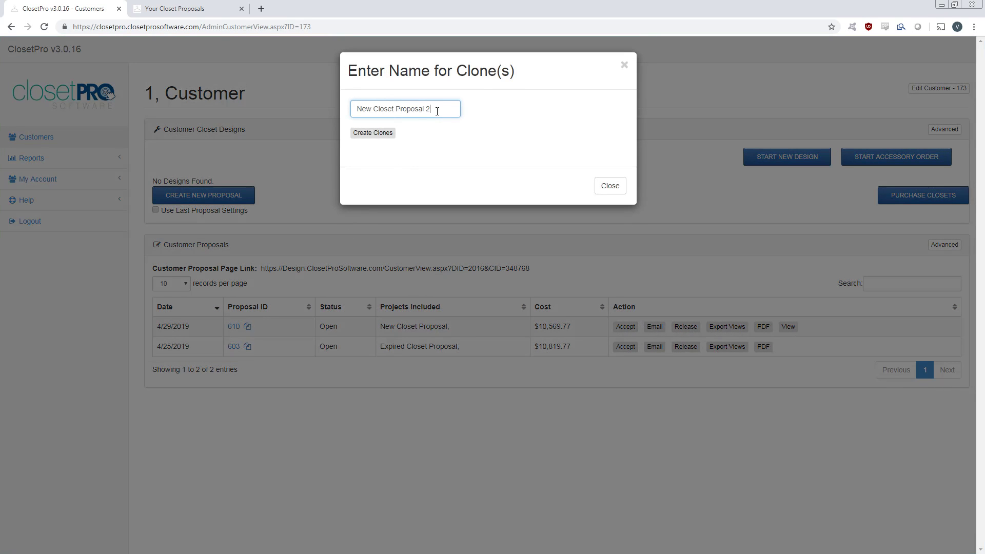
text(2)
click(378, 132)
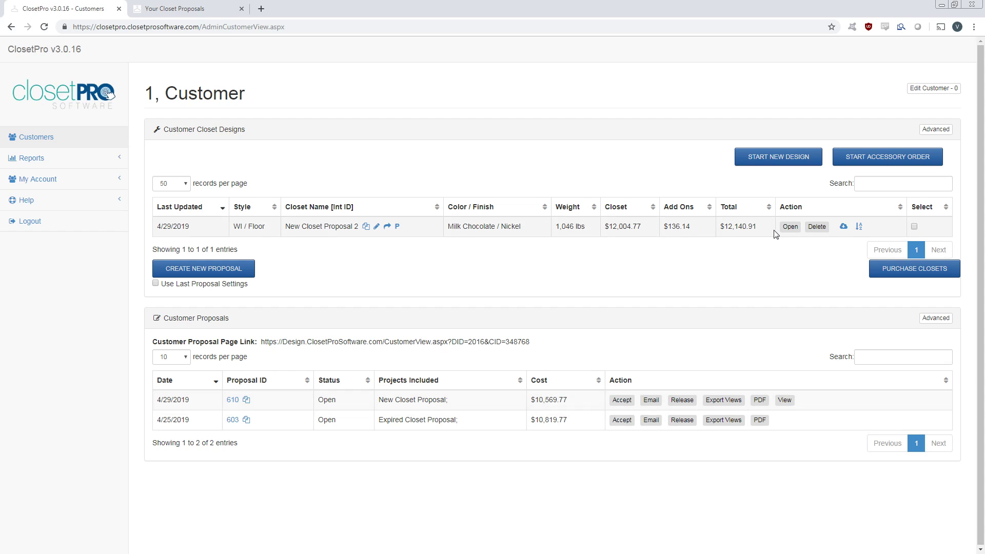
Step: Change the New Closet Proposal 2 finish to White and return to the customer's home page
click(790, 227)
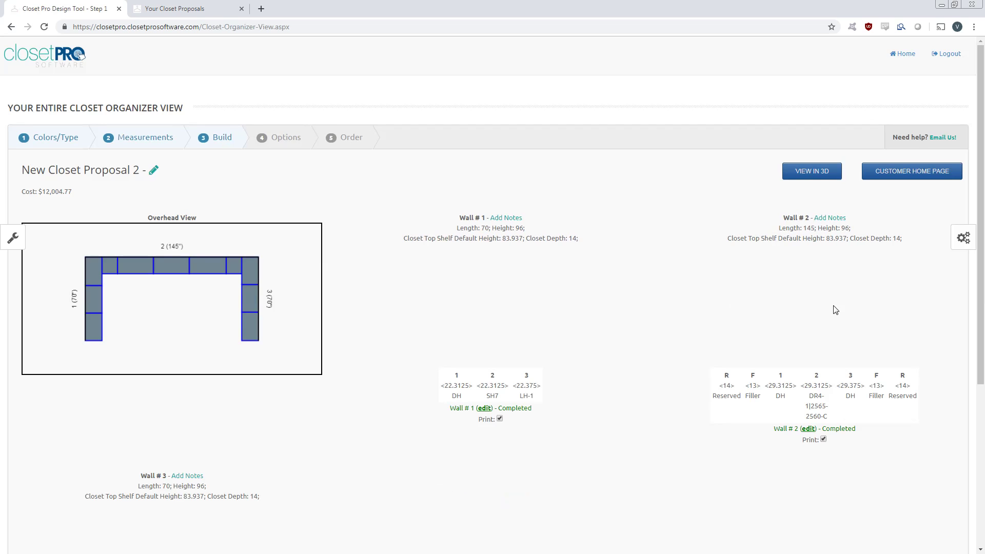
click(963, 238)
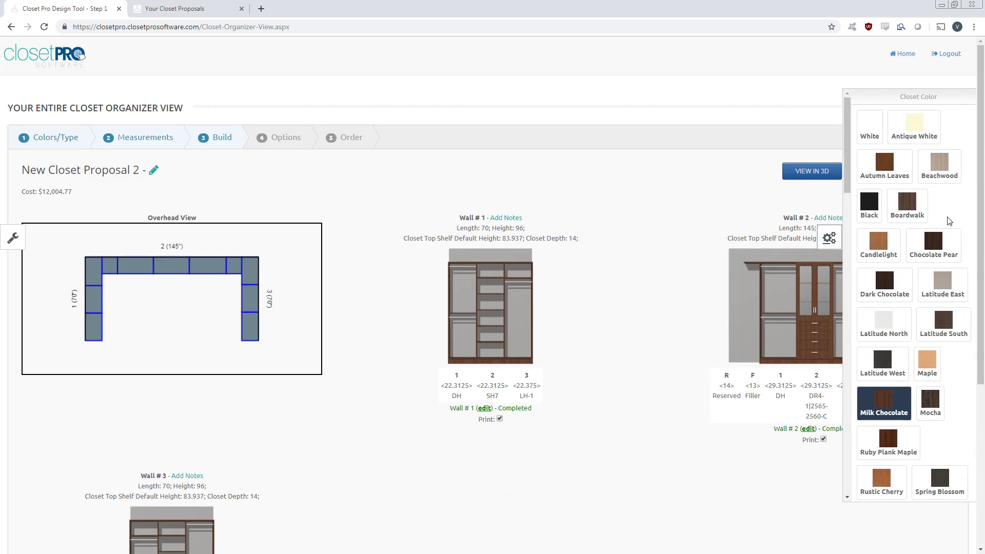
click(864, 130)
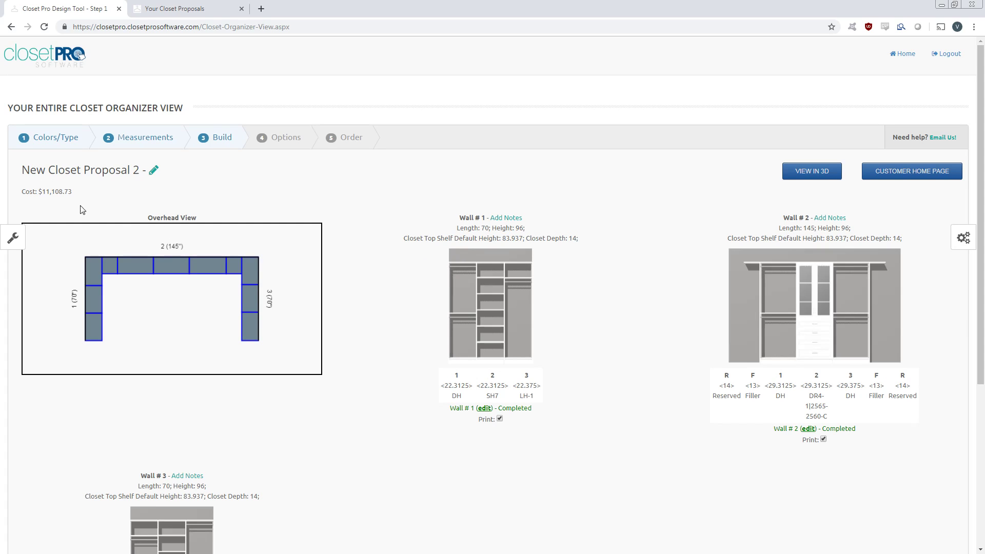
click(916, 173)
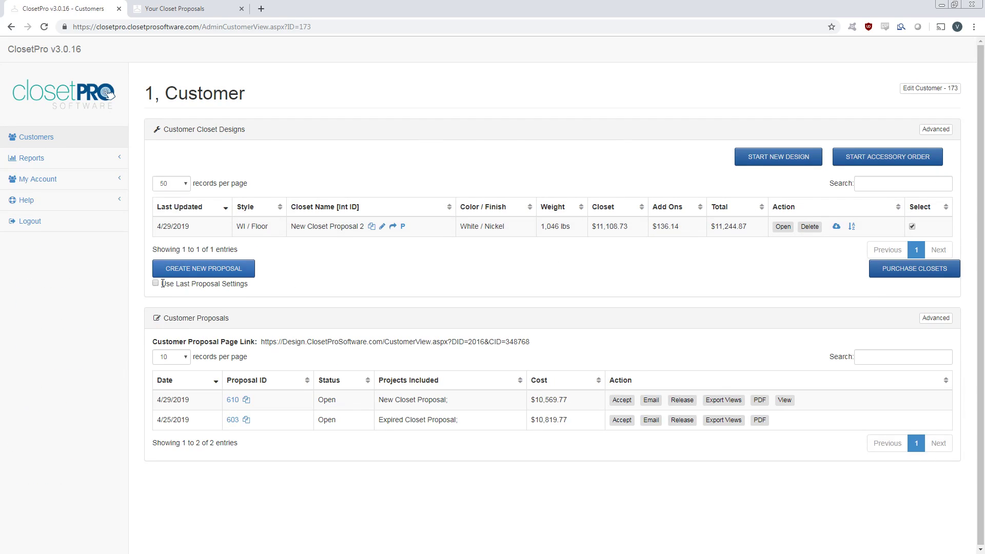
Step: Create proposal 611 from the white design, keeping the 15% discount and $250 labor, totaling $9,808.14
click(235, 270)
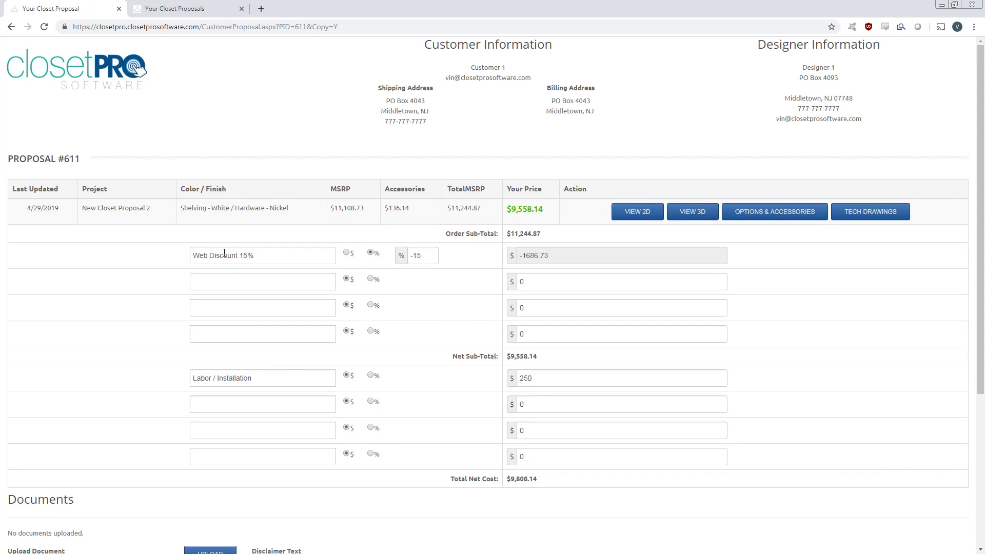
scroll(319, 343, down, 4)
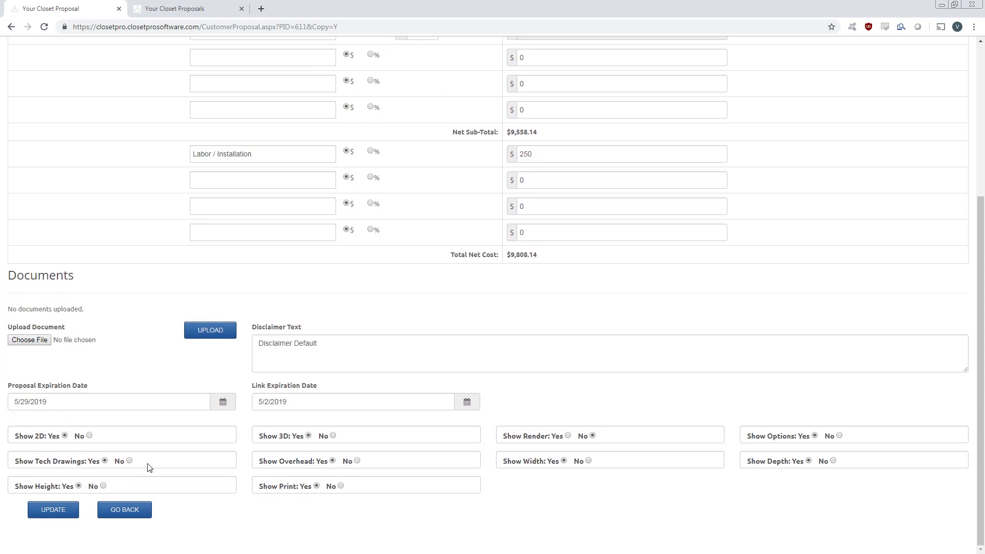
click(65, 512)
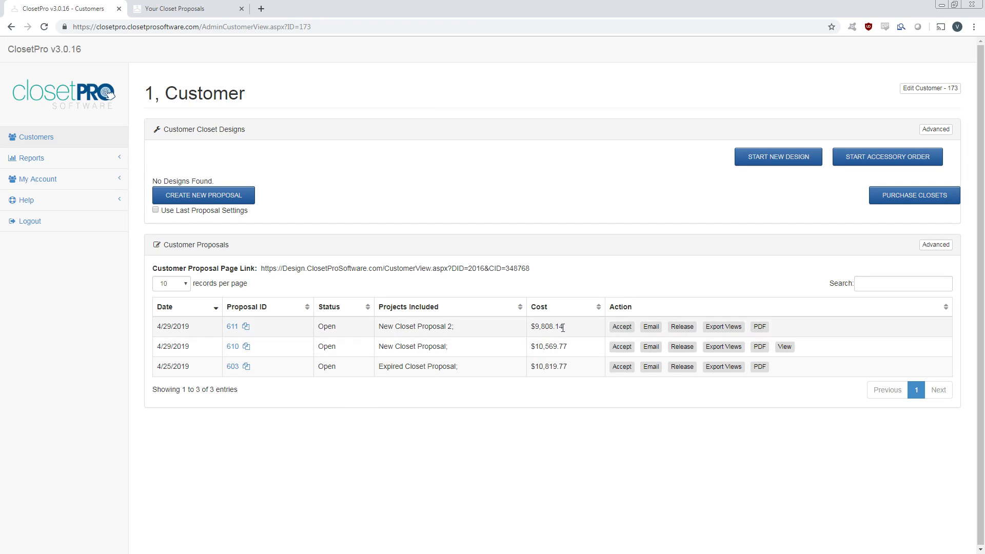
Step: Open the PDF file-generation page for proposal 611 from its row
click(766, 328)
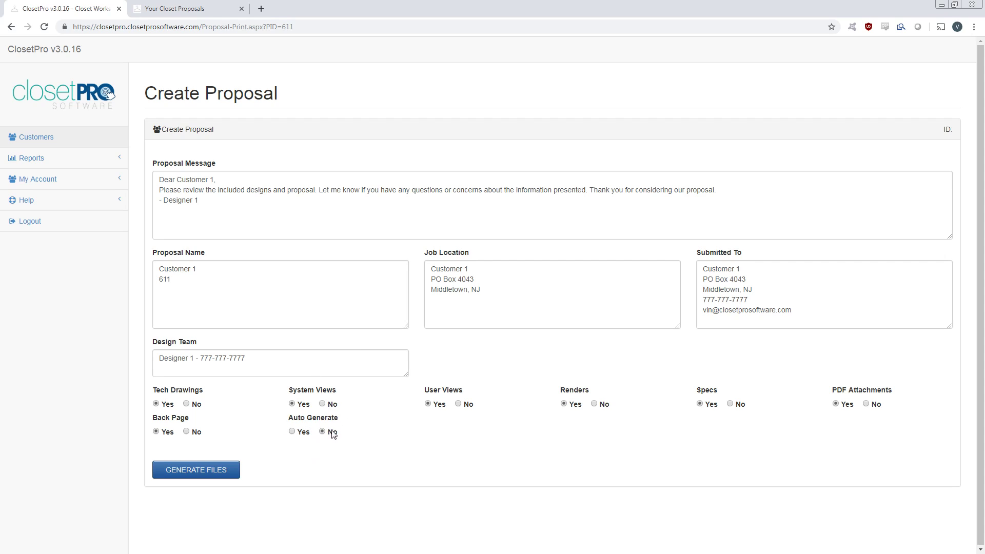
Step: Generate the proposal 611 files and scroll through so every wall loads
click(205, 469)
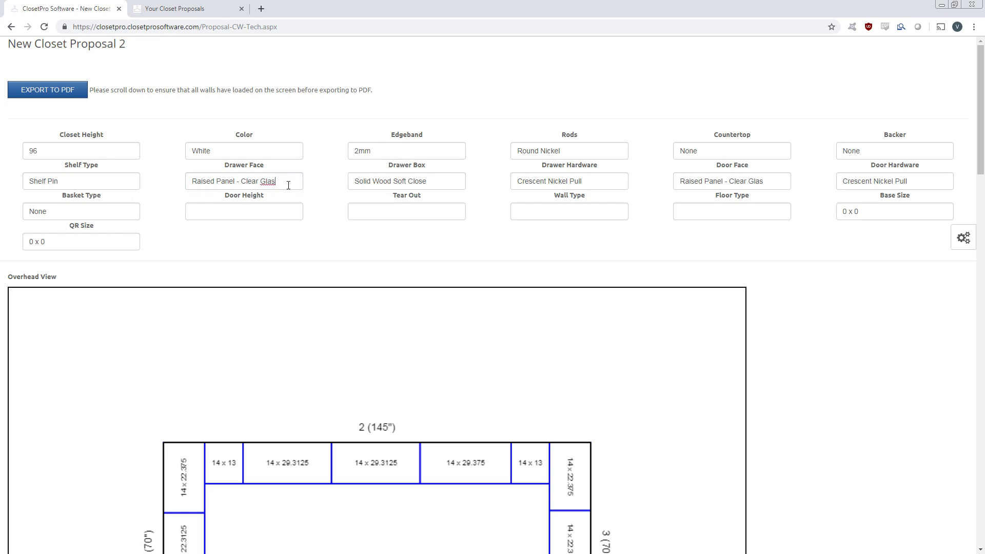
scroll(371, 308, down, 4)
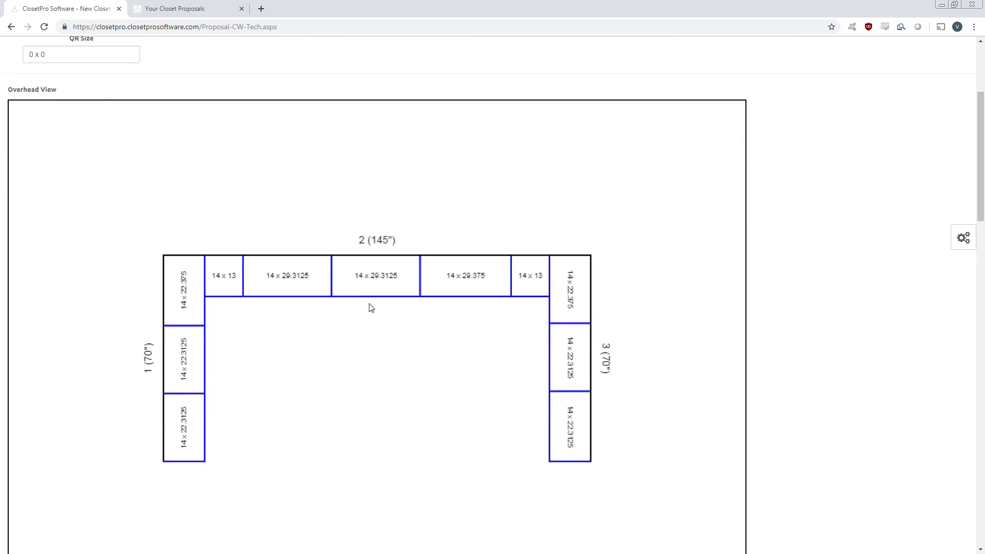
scroll(371, 308, down, 4)
scroll(386, 341, down, 20)
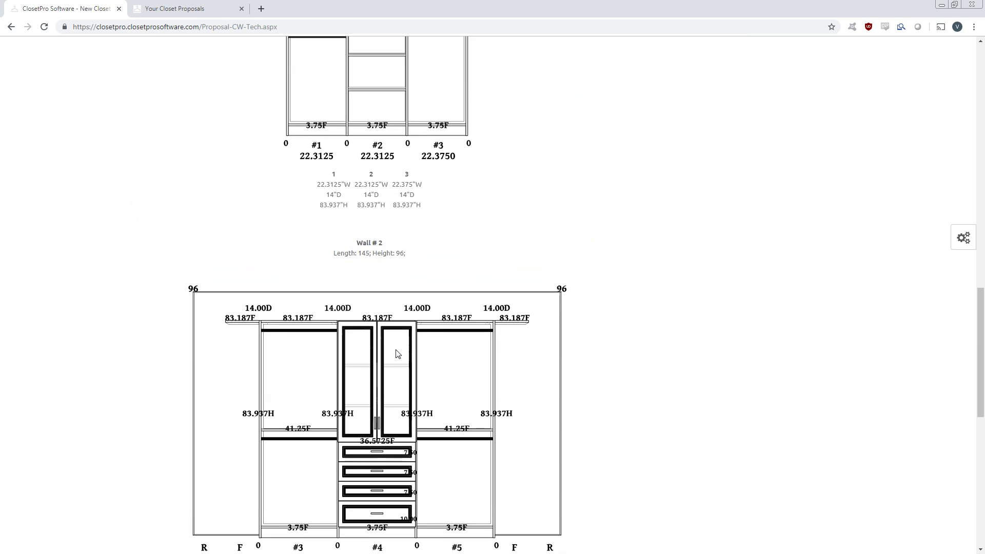
scroll(400, 353, up, 20)
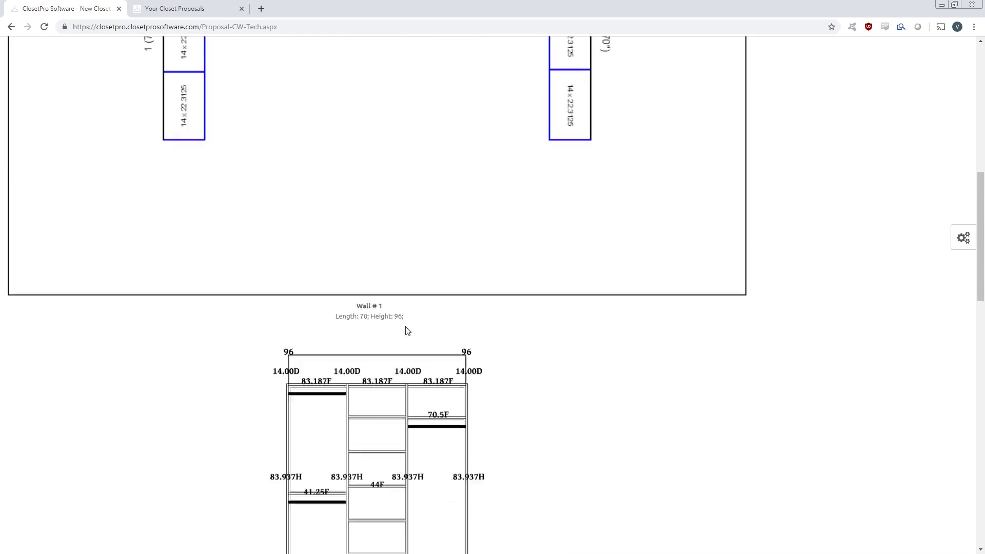
Step: Export the technical drawings page to PDF, then select the Drawer Face and Drawer Box values for editing
click(55, 87)
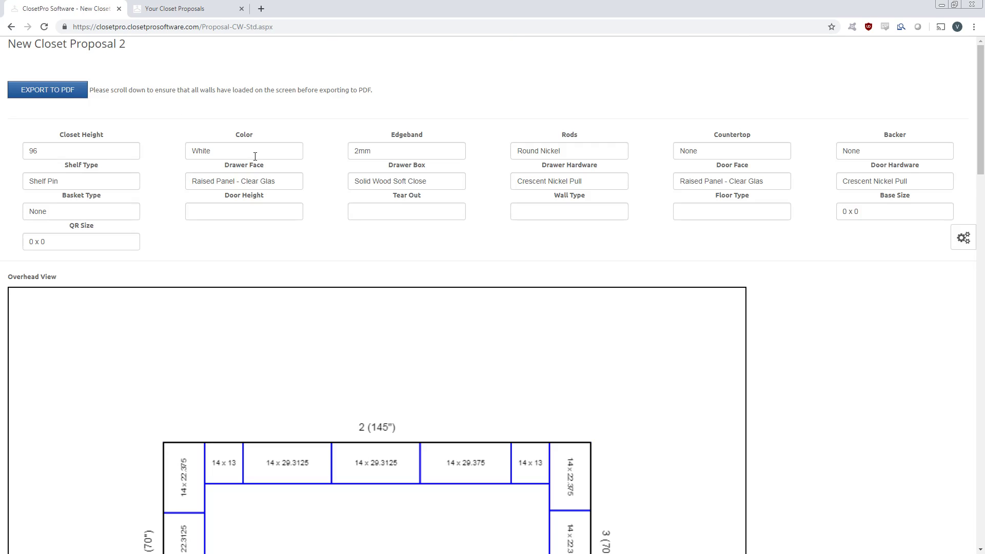
scroll(263, 286, down, 13)
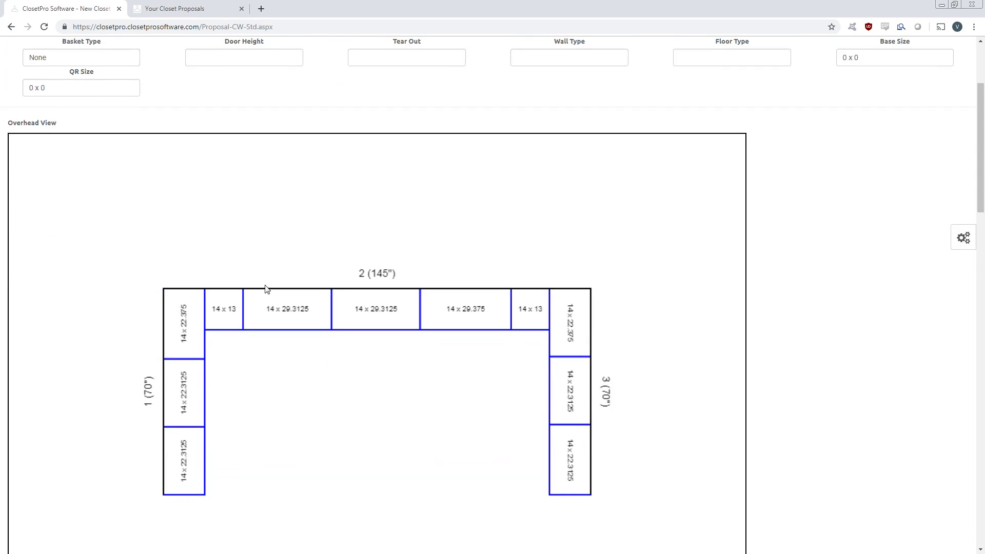
scroll(367, 349, up, 15)
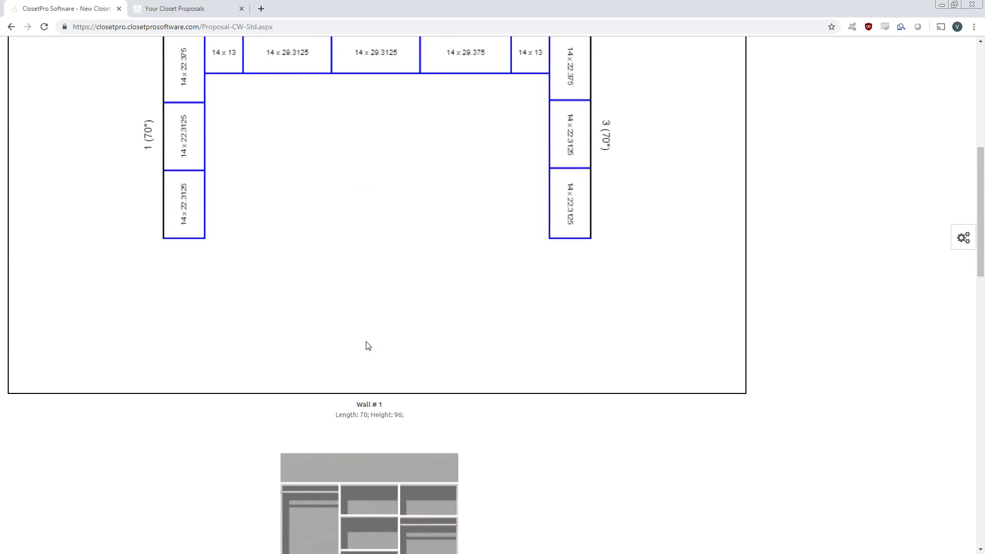
triple_click(292, 180)
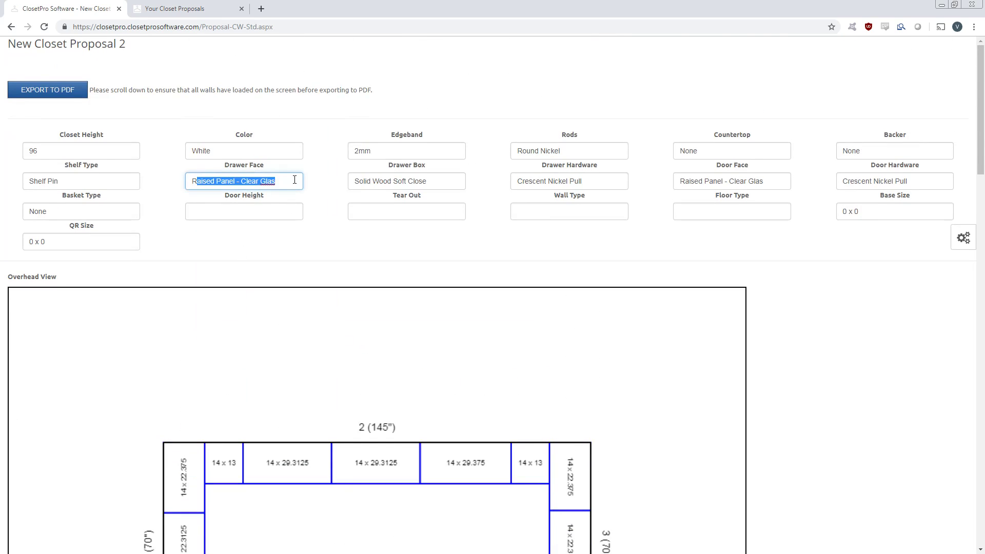
triple_click(453, 182)
click(453, 182)
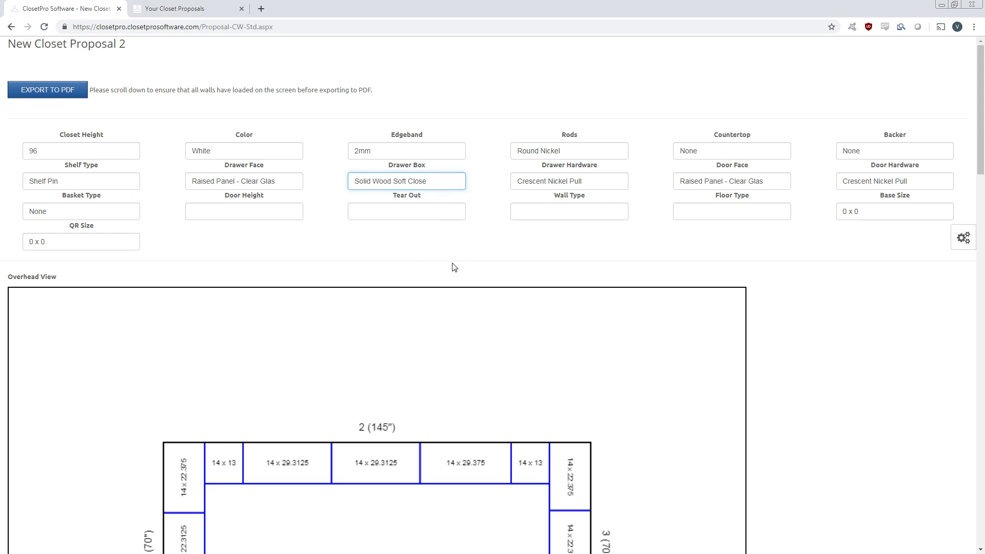